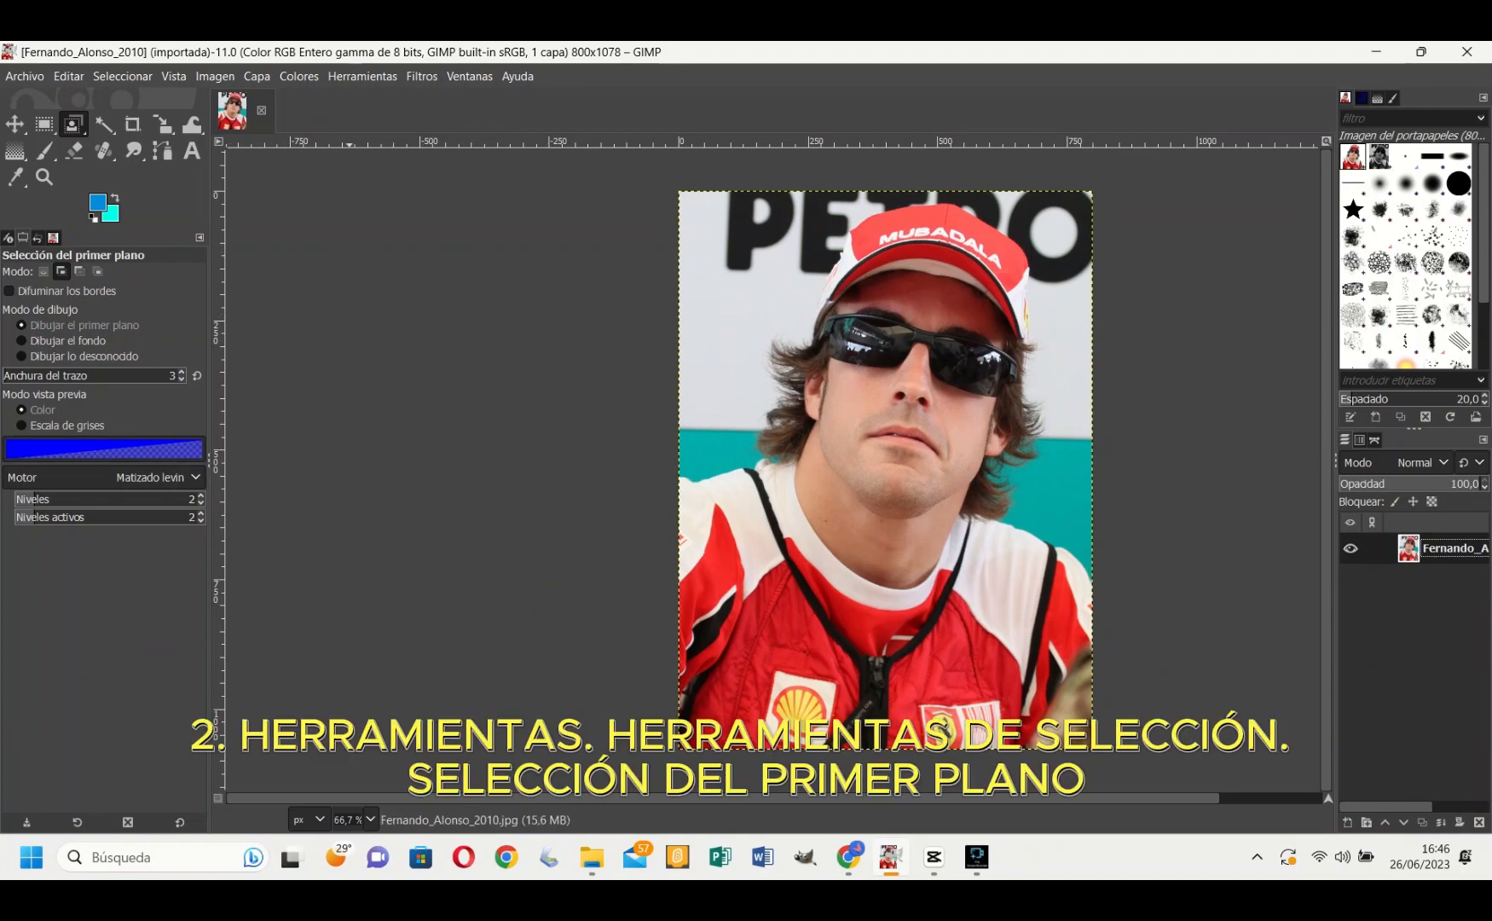
- Start Foreground Select in add-to-selection mode and draw a rough closed outline around the man, accepting it as the working area
click(362, 76)
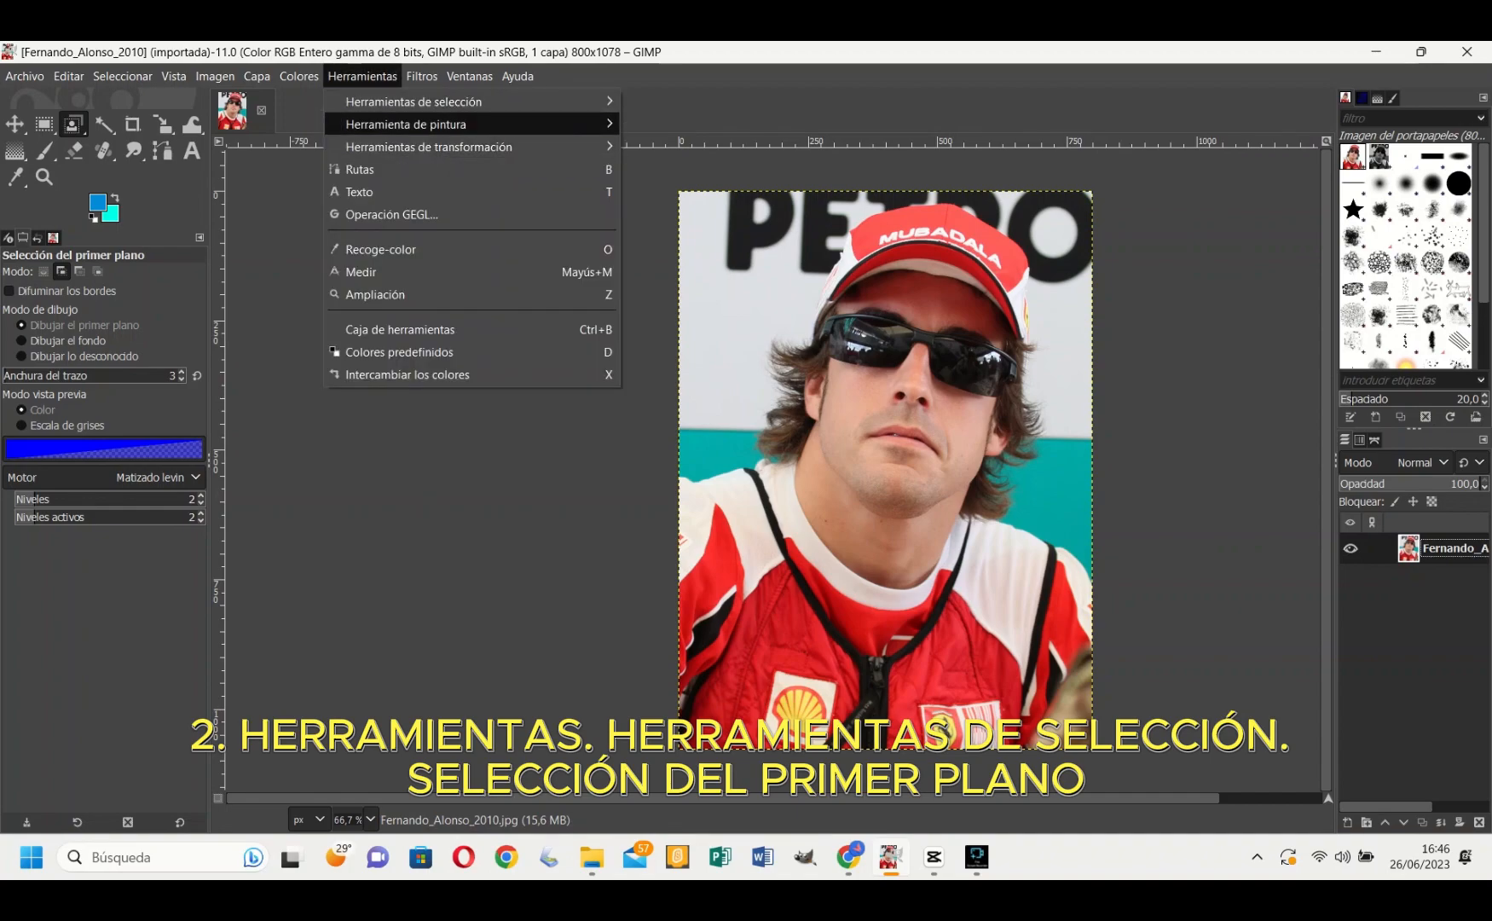
mouse_move(469, 102)
click(711, 169)
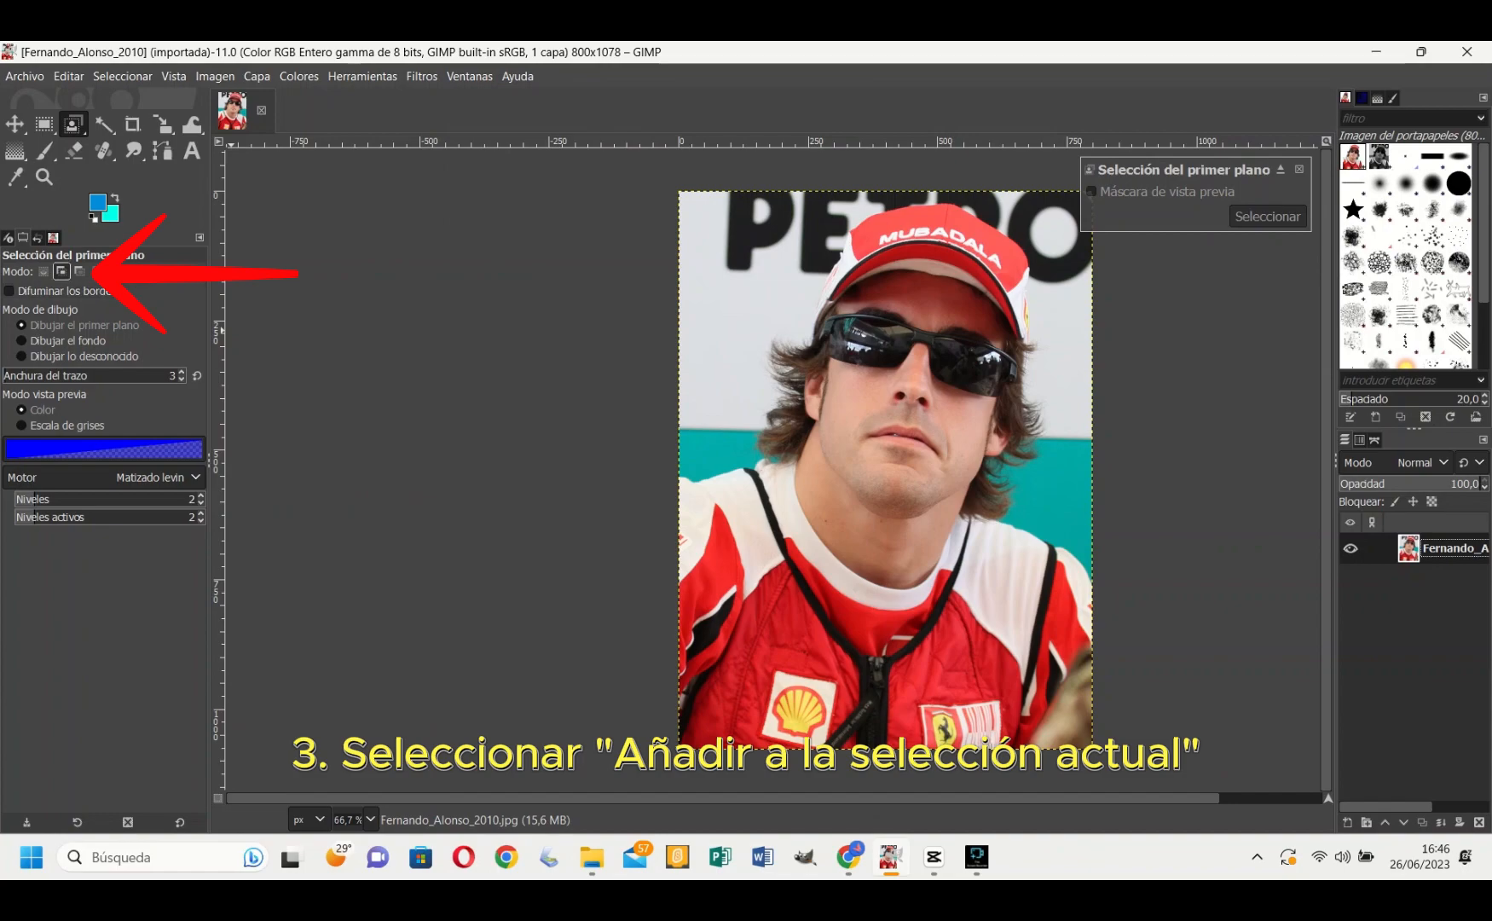
click(61, 271)
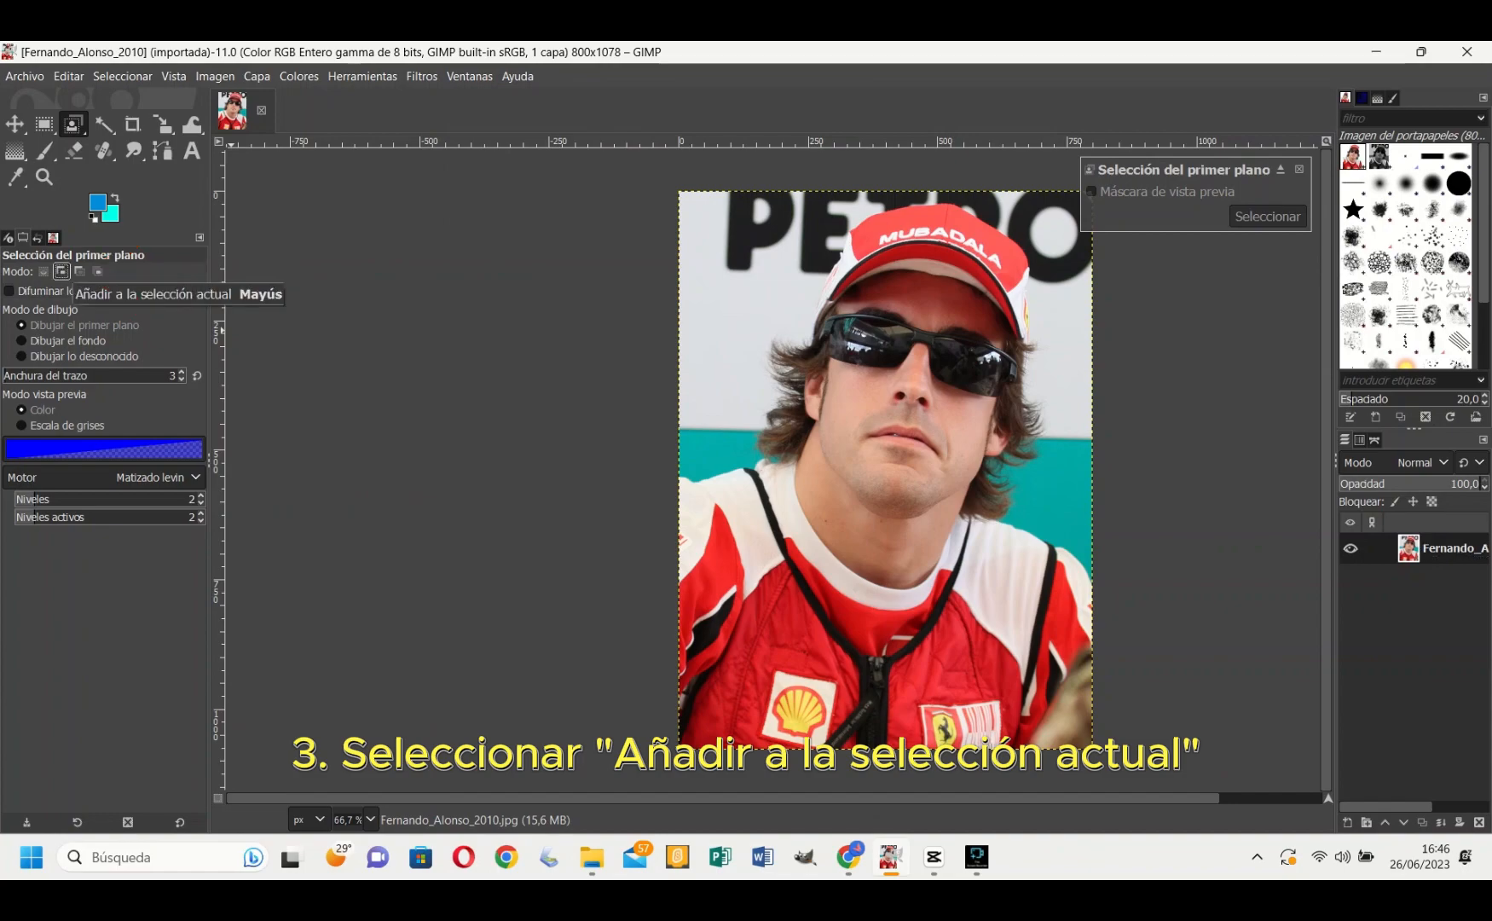
mouse_move(625, 466)
mouse_down()
mouse_move(681, 437)
mouse_move(852, 201)
mouse_move(972, 185)
mouse_move(1065, 280)
mouse_move(1046, 444)
mouse_move(1137, 587)
mouse_move(1144, 756)
mouse_move(965, 789)
mouse_move(708, 765)
mouse_move(588, 636)
mouse_move(626, 467)
mouse_up()
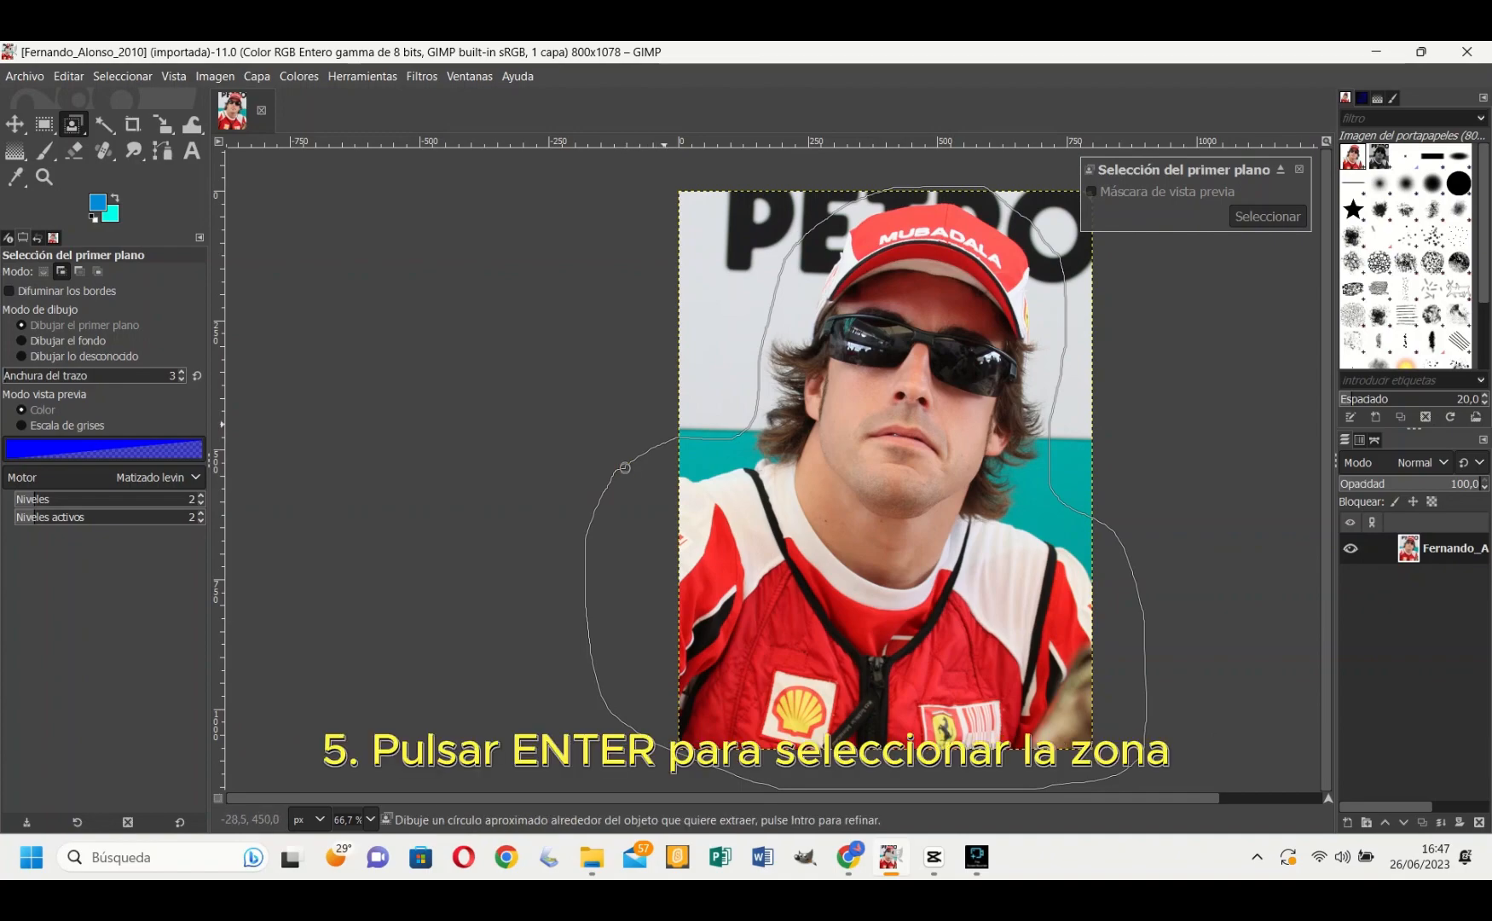
key(Return)
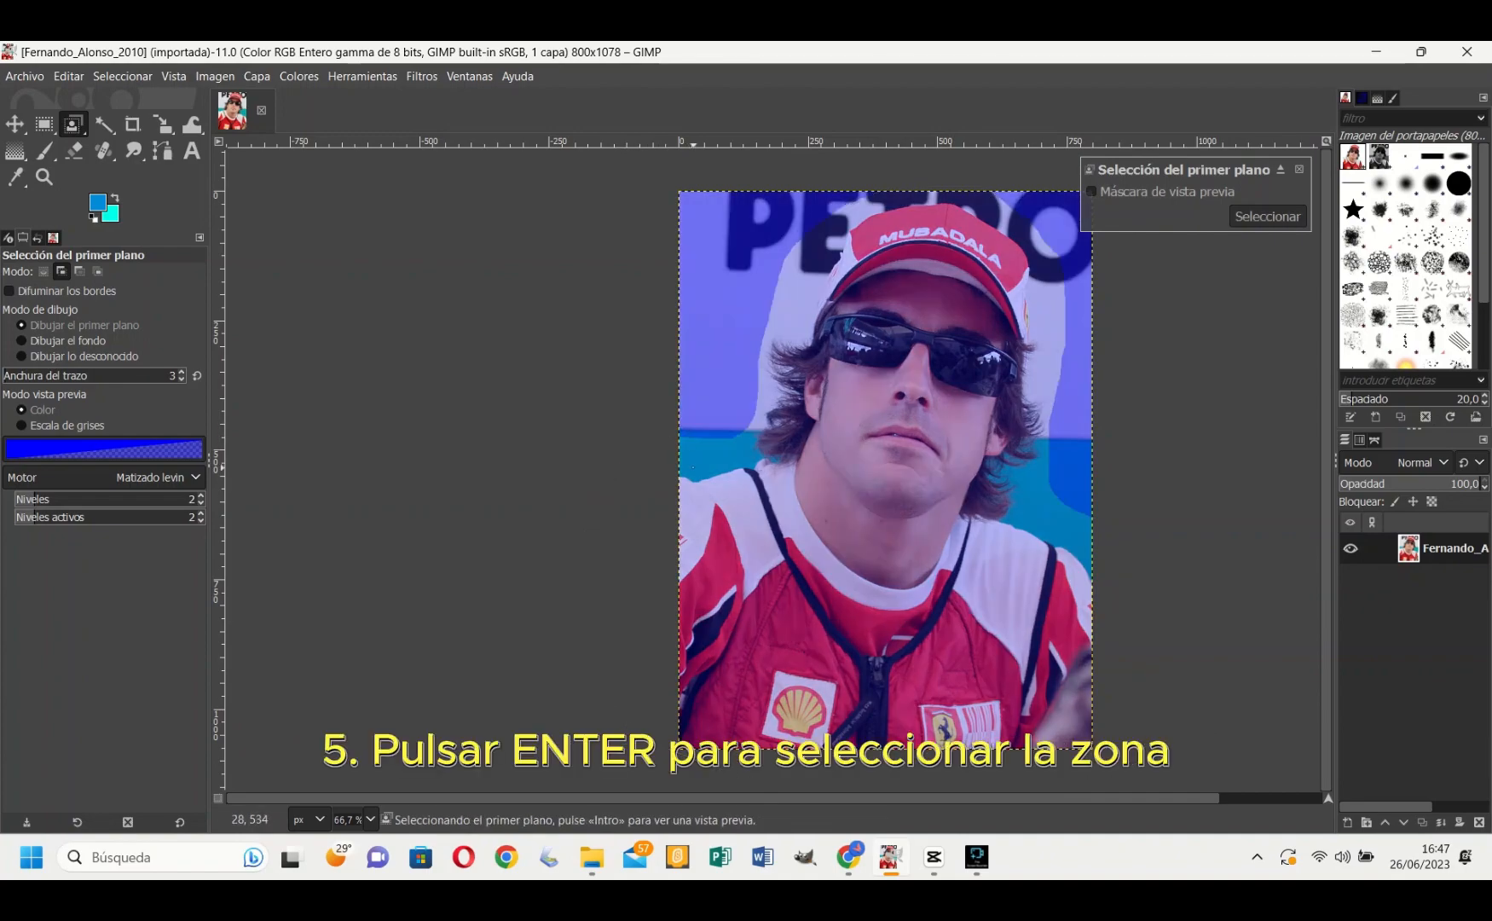
- Paint foreground strokes across the man's cap, face, neck and racing suit, and generate the mask preview
drag(885, 260, 935, 362)
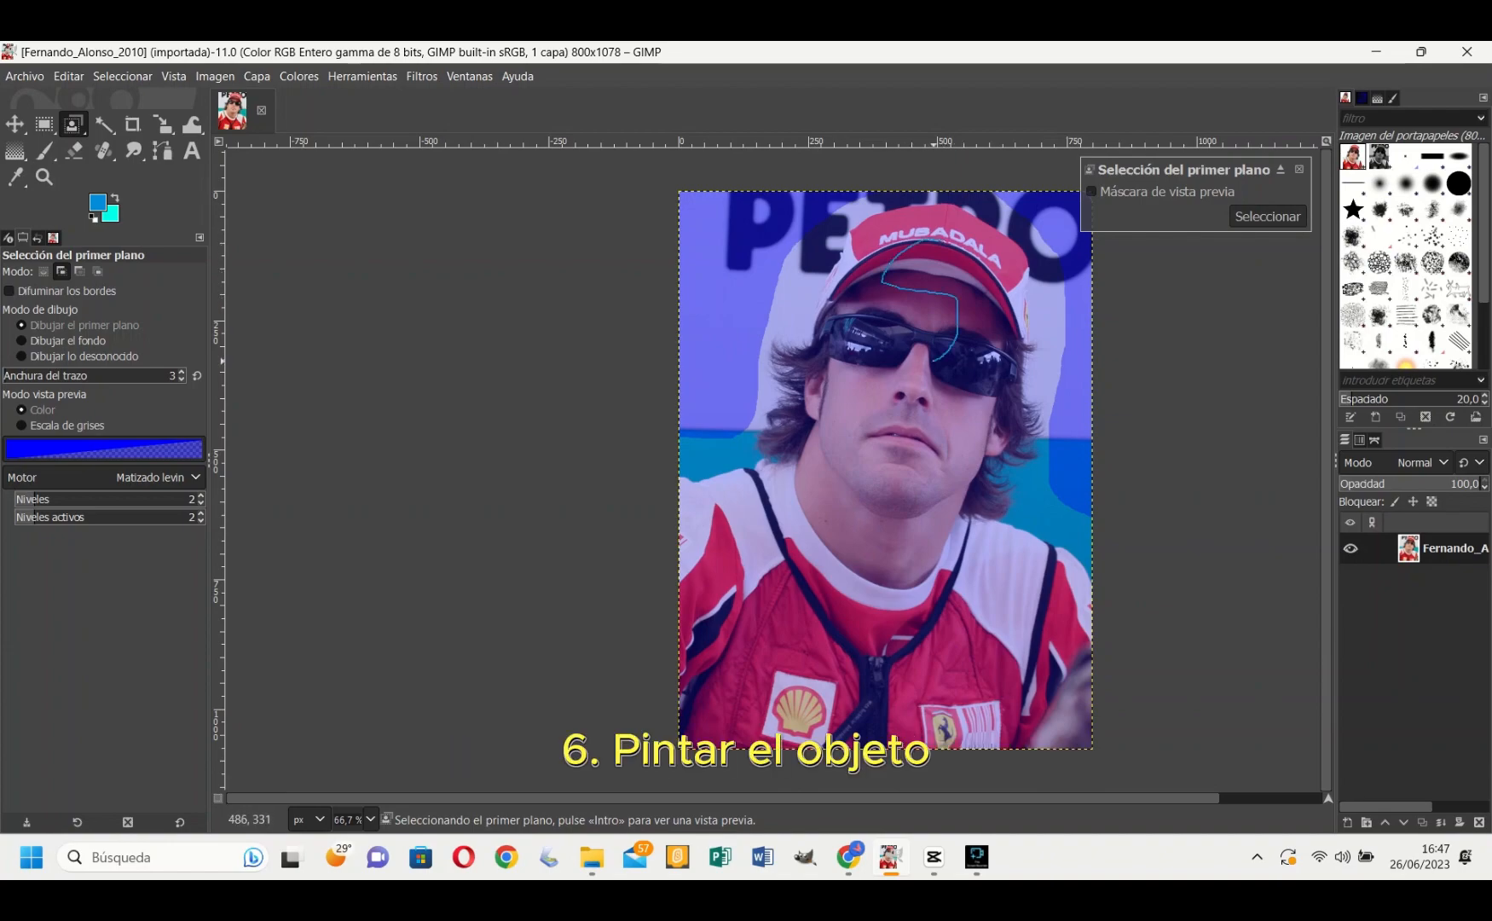
mouse_move(872, 486)
mouse_down()
mouse_move(806, 604)
mouse_move(708, 550)
mouse_move(917, 597)
mouse_move(974, 636)
mouse_move(699, 692)
mouse_move(990, 716)
mouse_move(895, 605)
mouse_move(978, 287)
mouse_move(856, 350)
mouse_up()
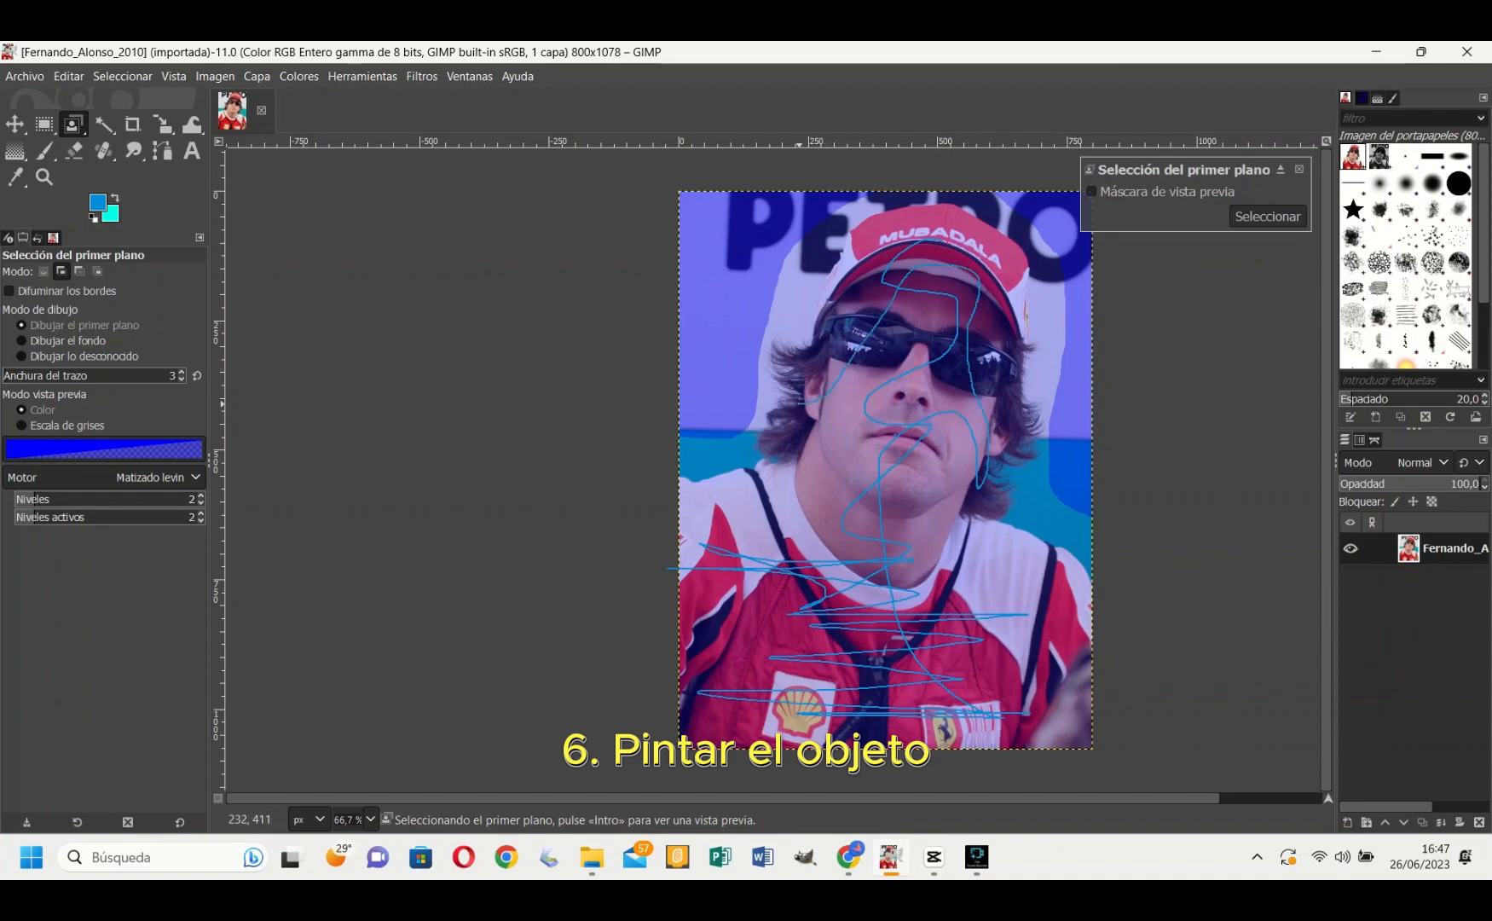
key(Return)
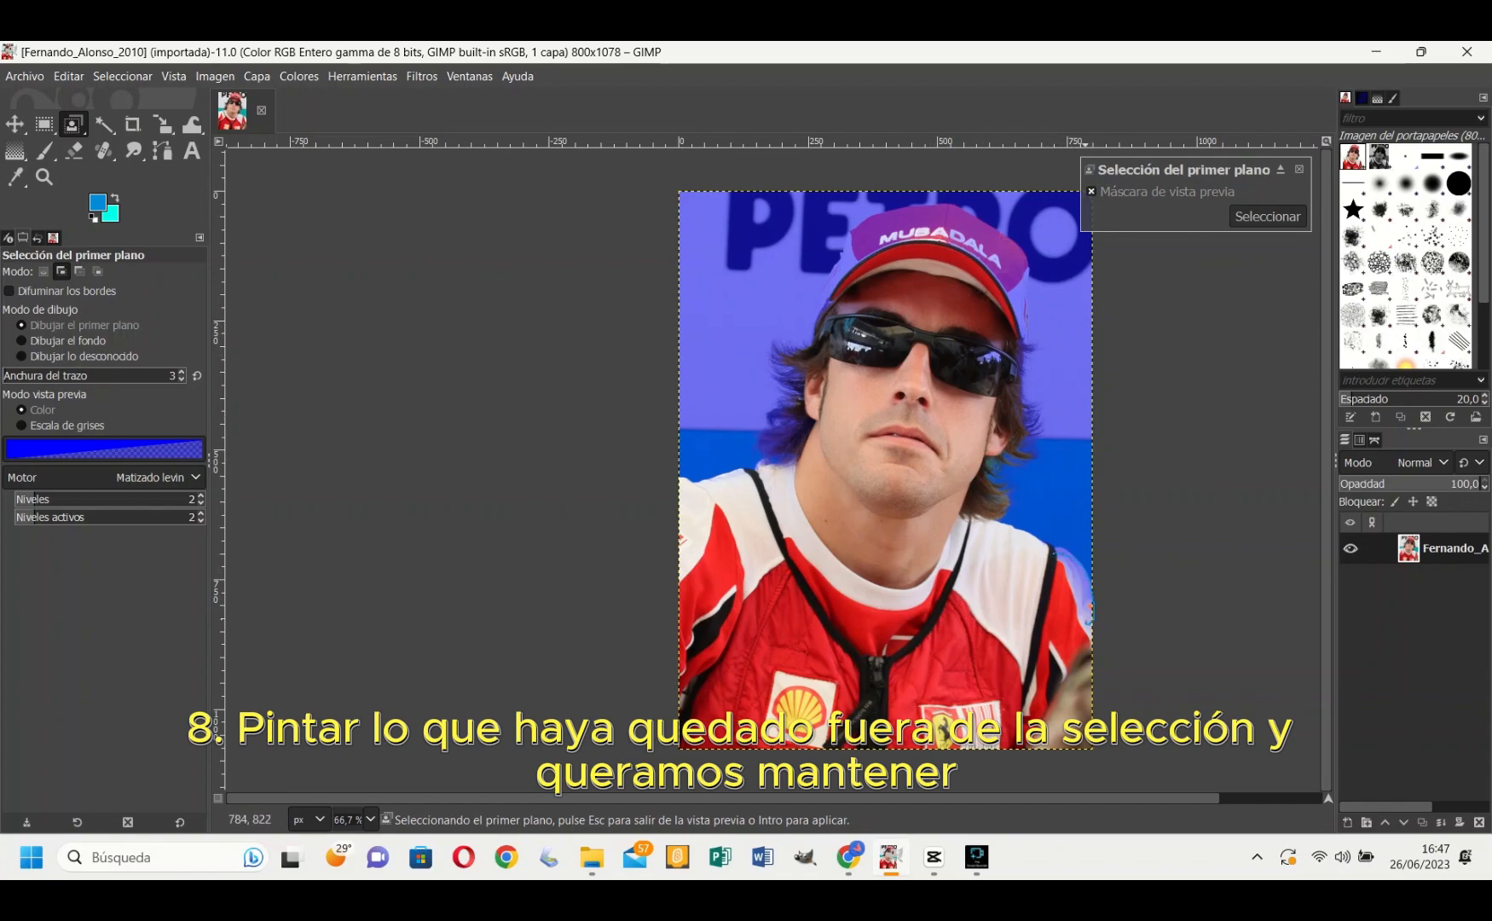
- Paint the excluded parts of the shoulder, hair and cap as foreground to bring them into the mask
mouse_move(1069, 572)
mouse_down()
mouse_move(1035, 609)
mouse_move(899, 596)
mouse_move(834, 417)
mouse_move(776, 442)
mouse_move(803, 428)
mouse_move(781, 417)
mouse_move(797, 441)
mouse_move(824, 383)
mouse_move(787, 359)
mouse_move(859, 356)
mouse_move(963, 309)
mouse_move(986, 259)
mouse_move(964, 228)
mouse_move(892, 249)
mouse_up()
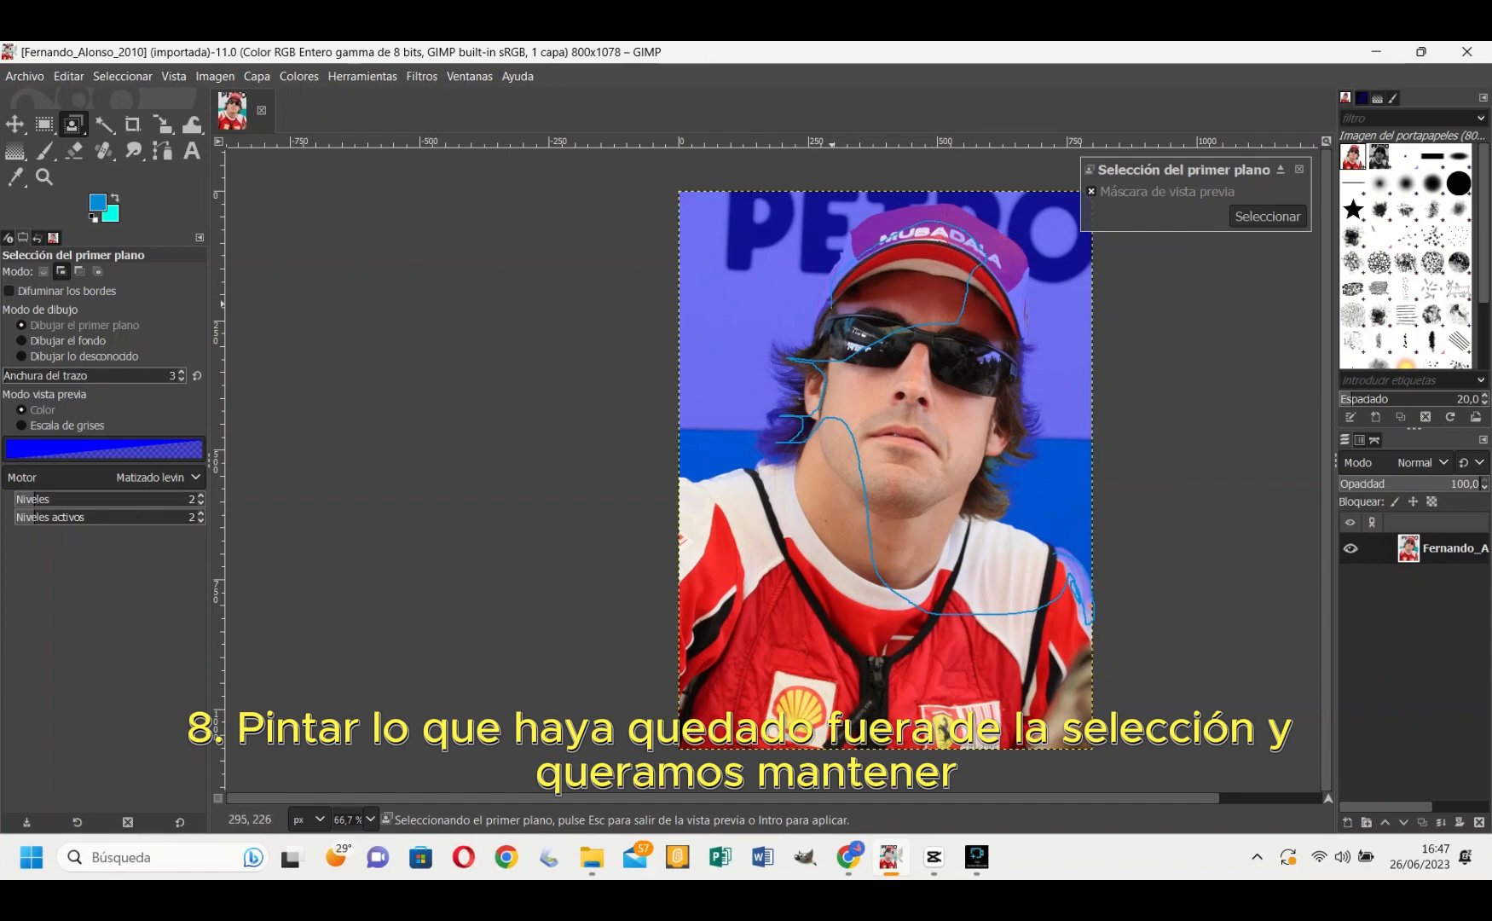
mouse_move(848, 321)
mouse_down()
mouse_move(957, 360)
mouse_move(1001, 326)
mouse_move(1012, 258)
mouse_move(1010, 422)
mouse_up()
key(Return)
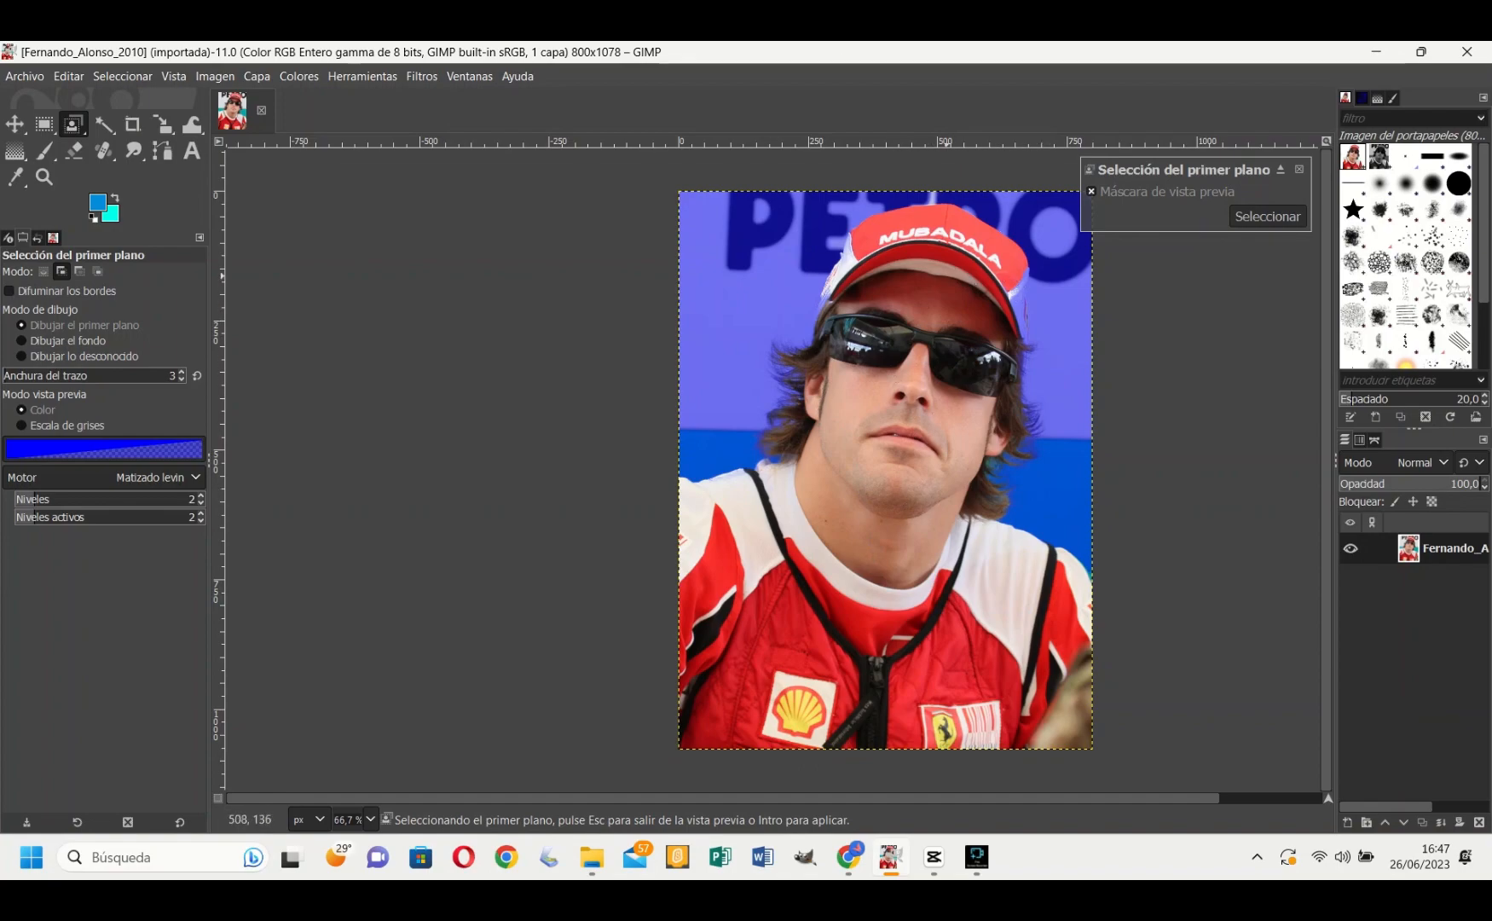
- Paint the cap's white side edges as foreground, and mark the stray patch beside its upper-left edge as background
scroll(933, 280, up, 3)
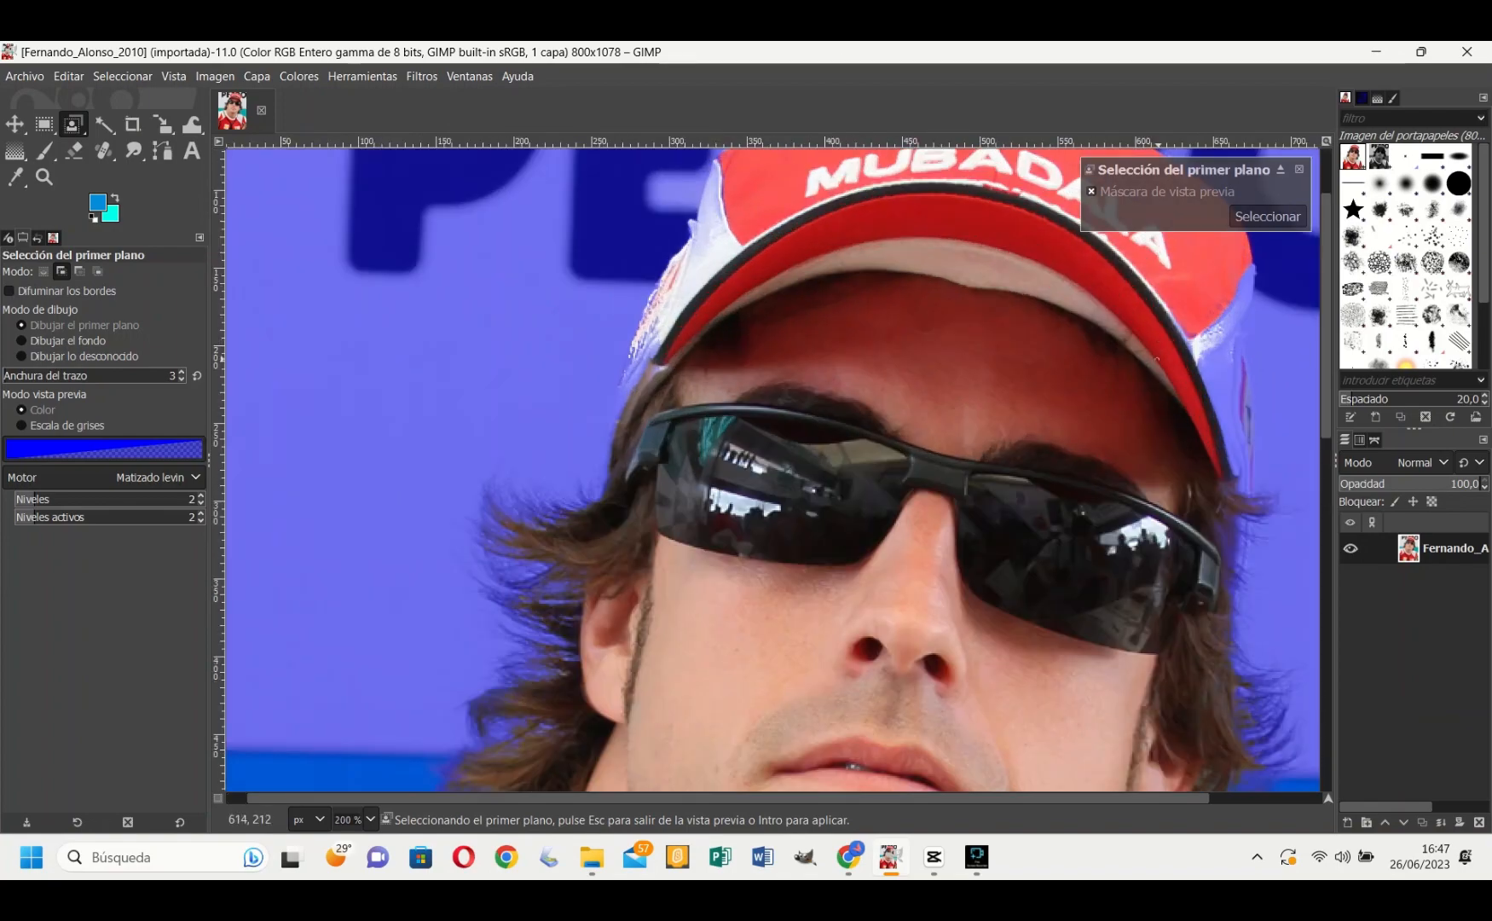
mouse_move(1237, 273)
mouse_down()
mouse_move(1235, 497)
mouse_move(1221, 319)
mouse_move(1211, 362)
mouse_move(1103, 257)
mouse_move(961, 217)
mouse_move(683, 181)
mouse_move(721, 182)
mouse_move(694, 264)
mouse_move(628, 371)
mouse_move(619, 451)
mouse_move(650, 365)
mouse_move(666, 422)
mouse_up()
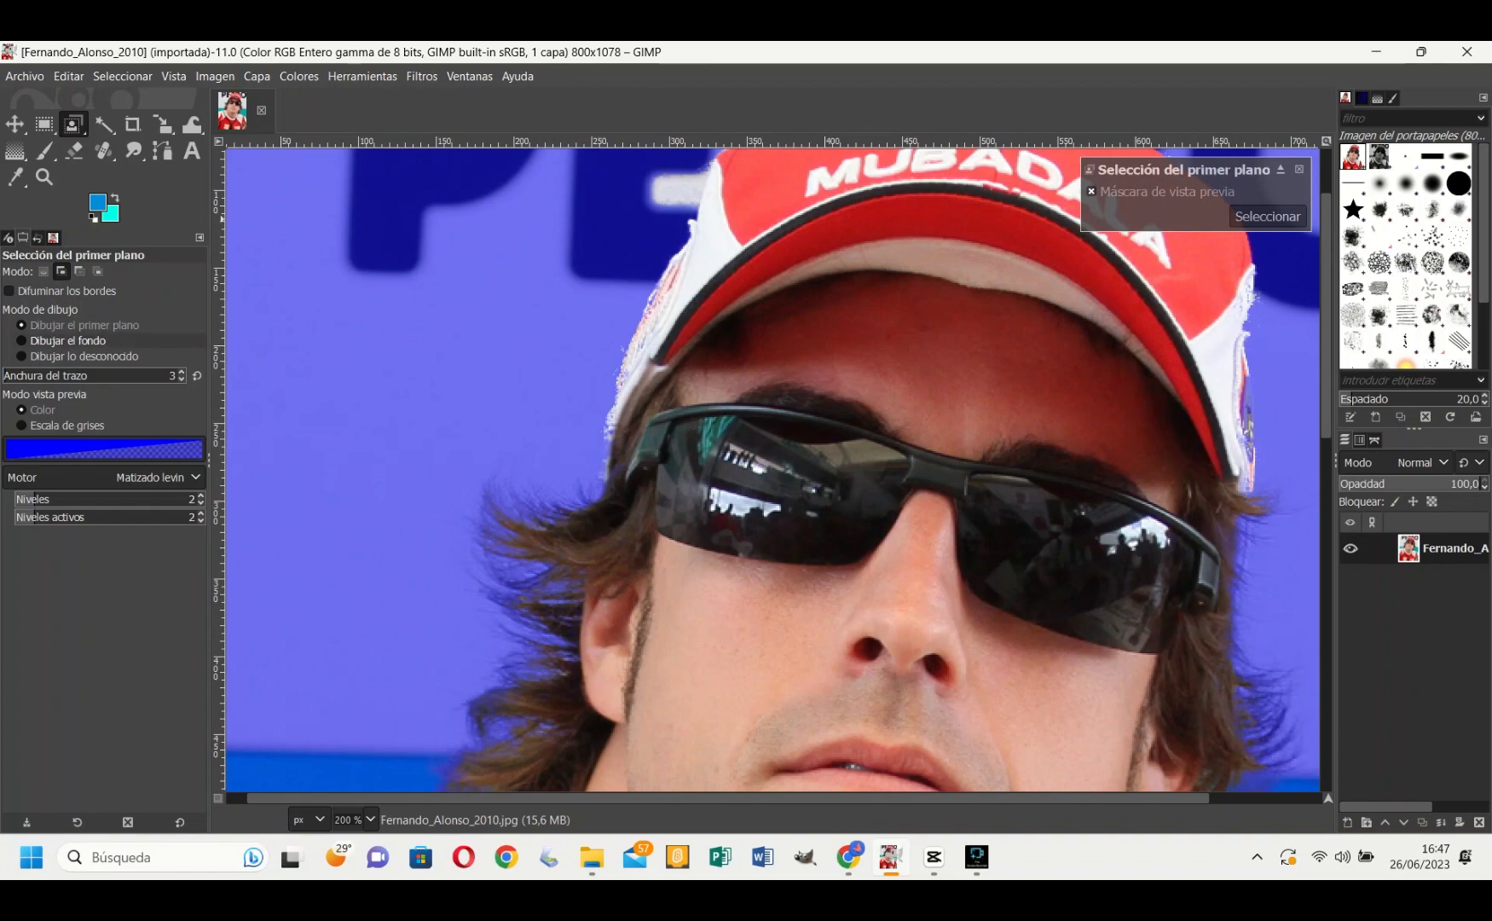
click(21, 340)
mouse_move(683, 176)
mouse_down()
mouse_move(657, 225)
mouse_move(693, 201)
mouse_move(667, 187)
mouse_up()
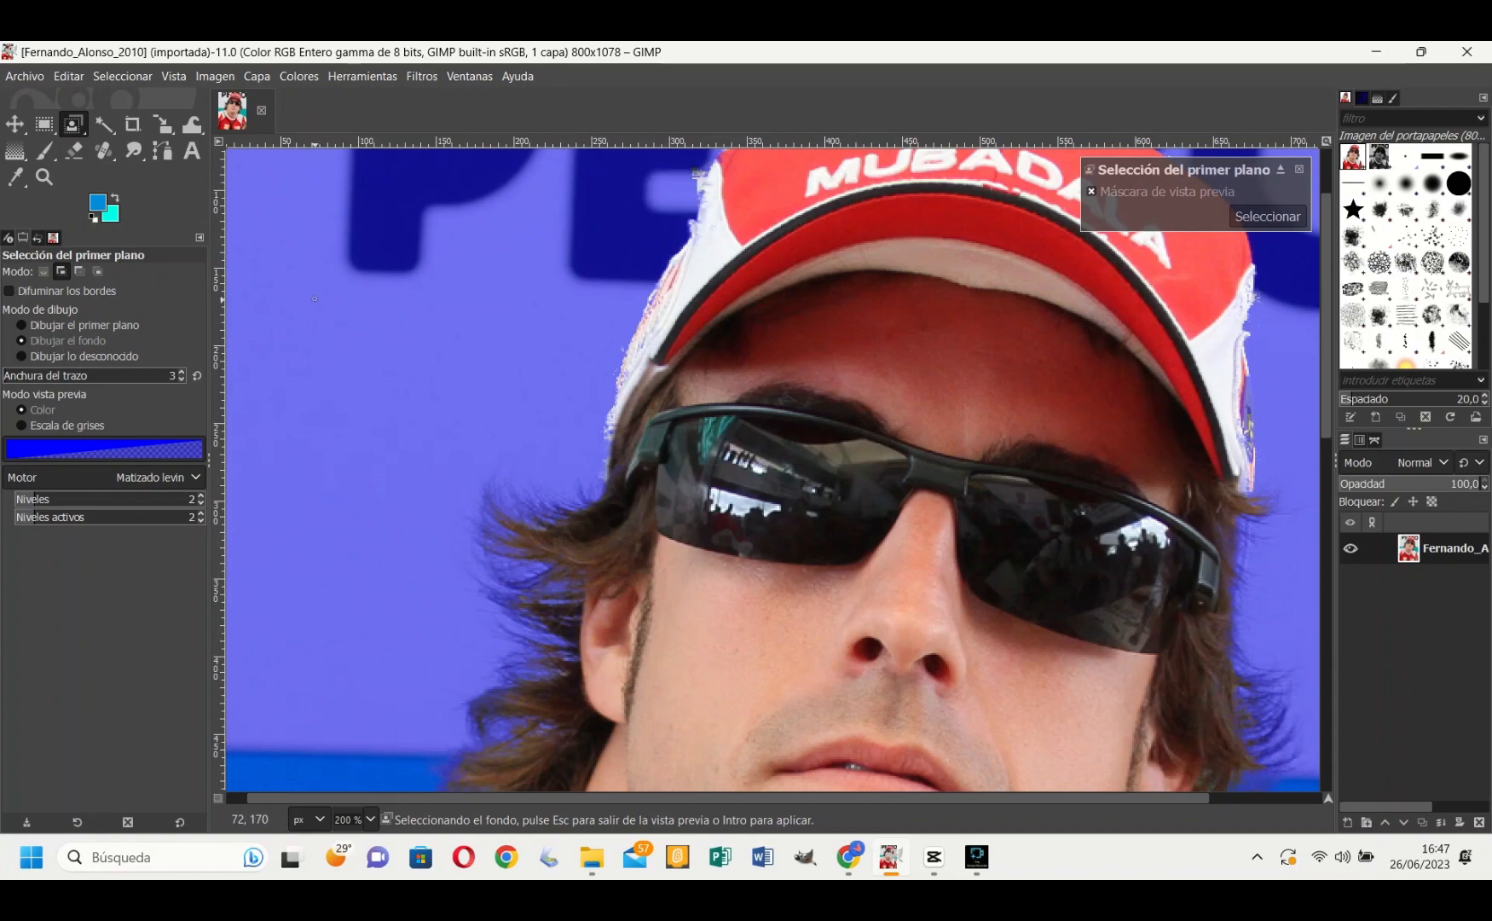
- Paint the cap's right side as foreground, and mark the stray patch of wall beside it as background
click(77, 325)
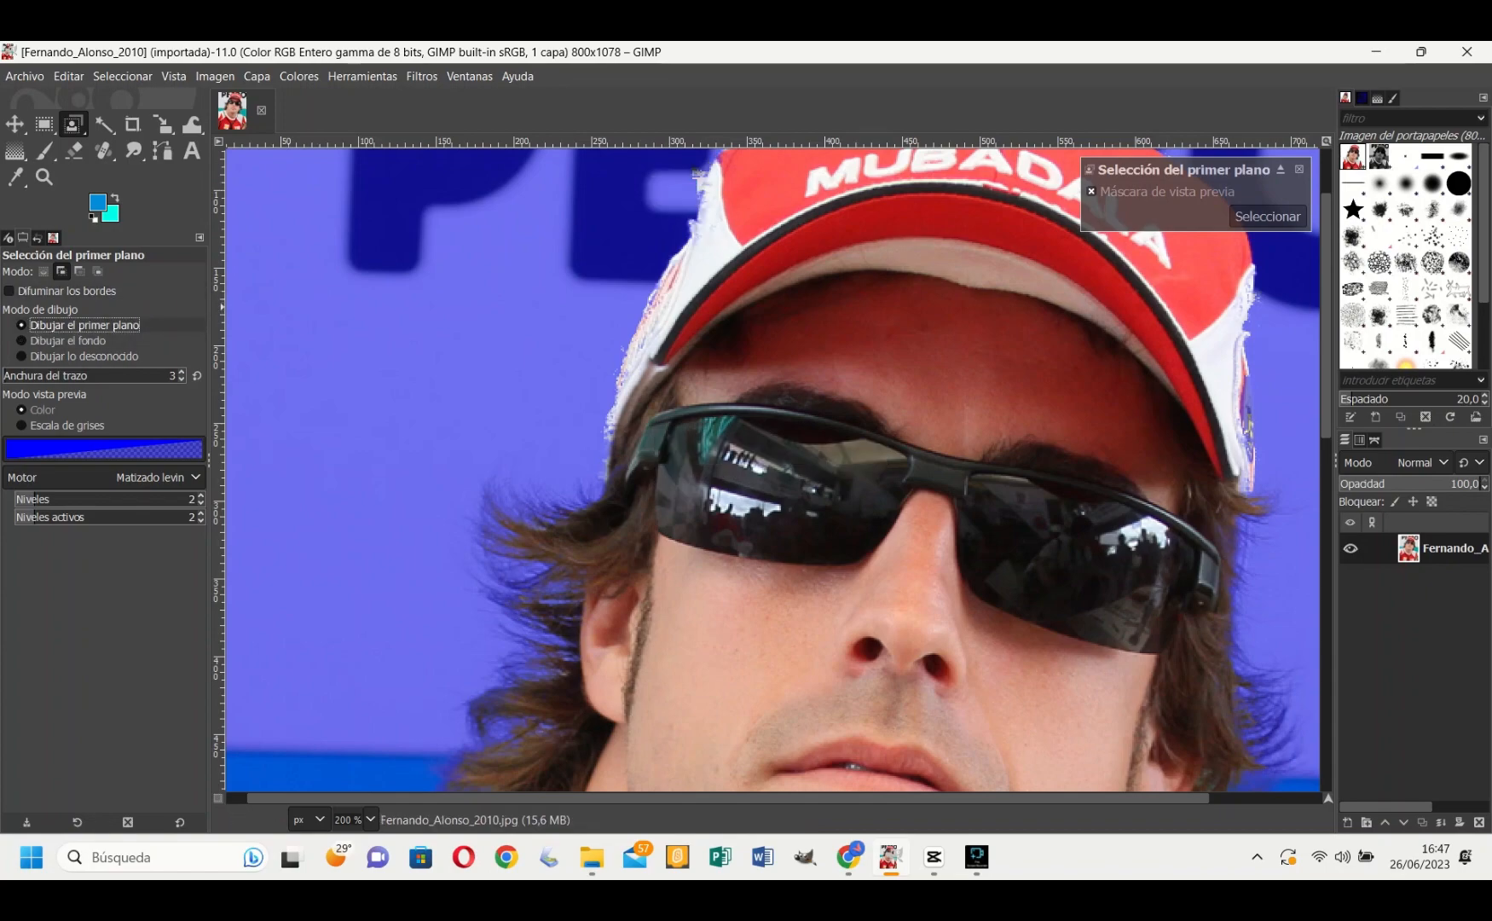
scroll(641, 438, down, 5)
ctrl+scroll(1222, 416, down, 4)
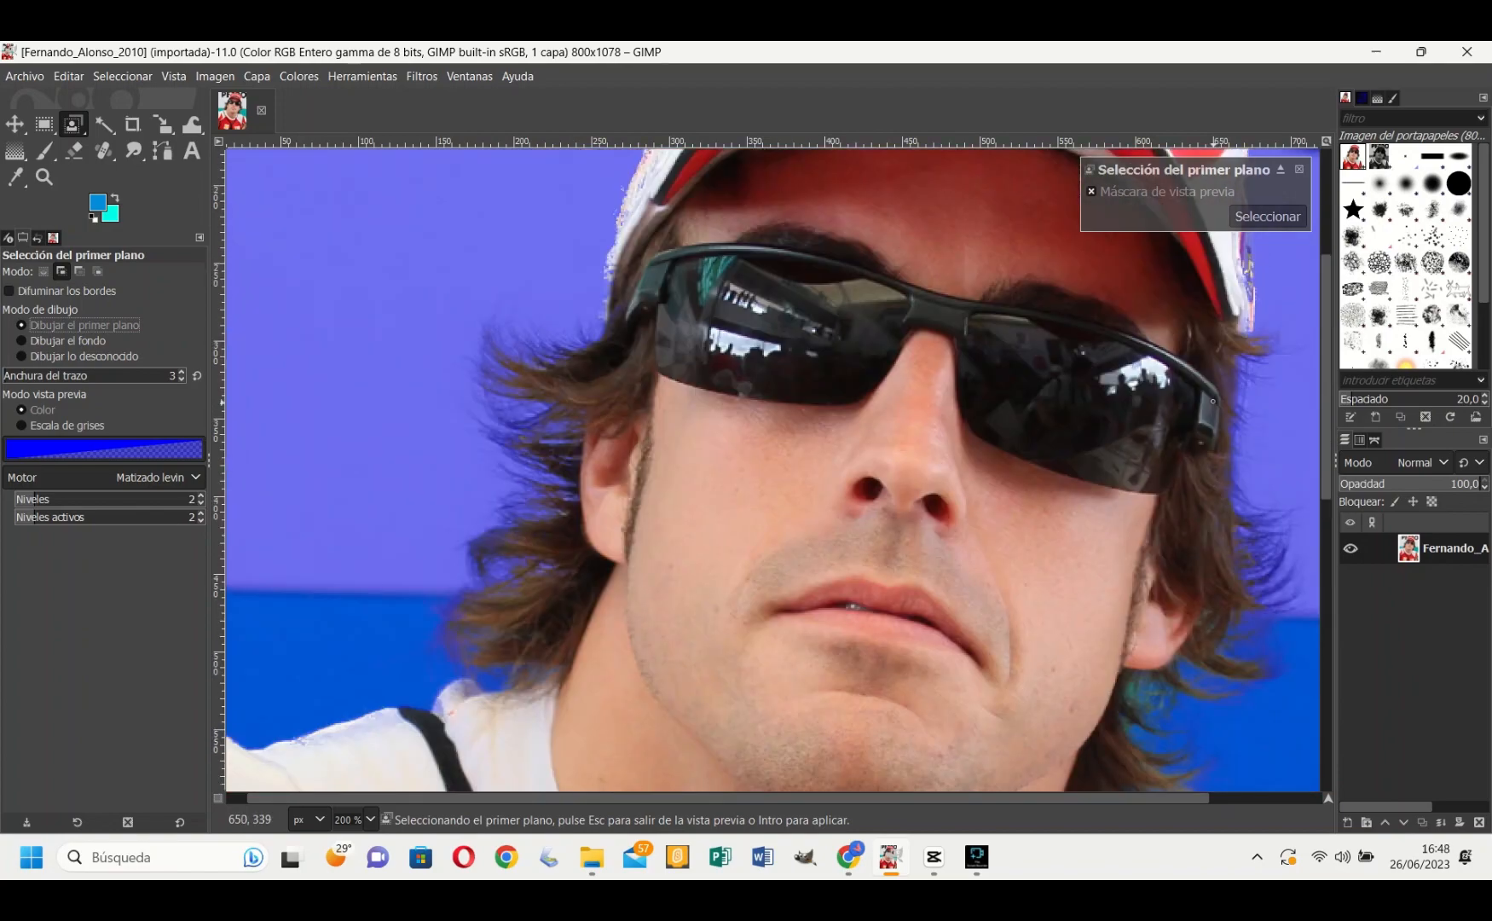
ctrl+scroll(1150, 481, up, 1)
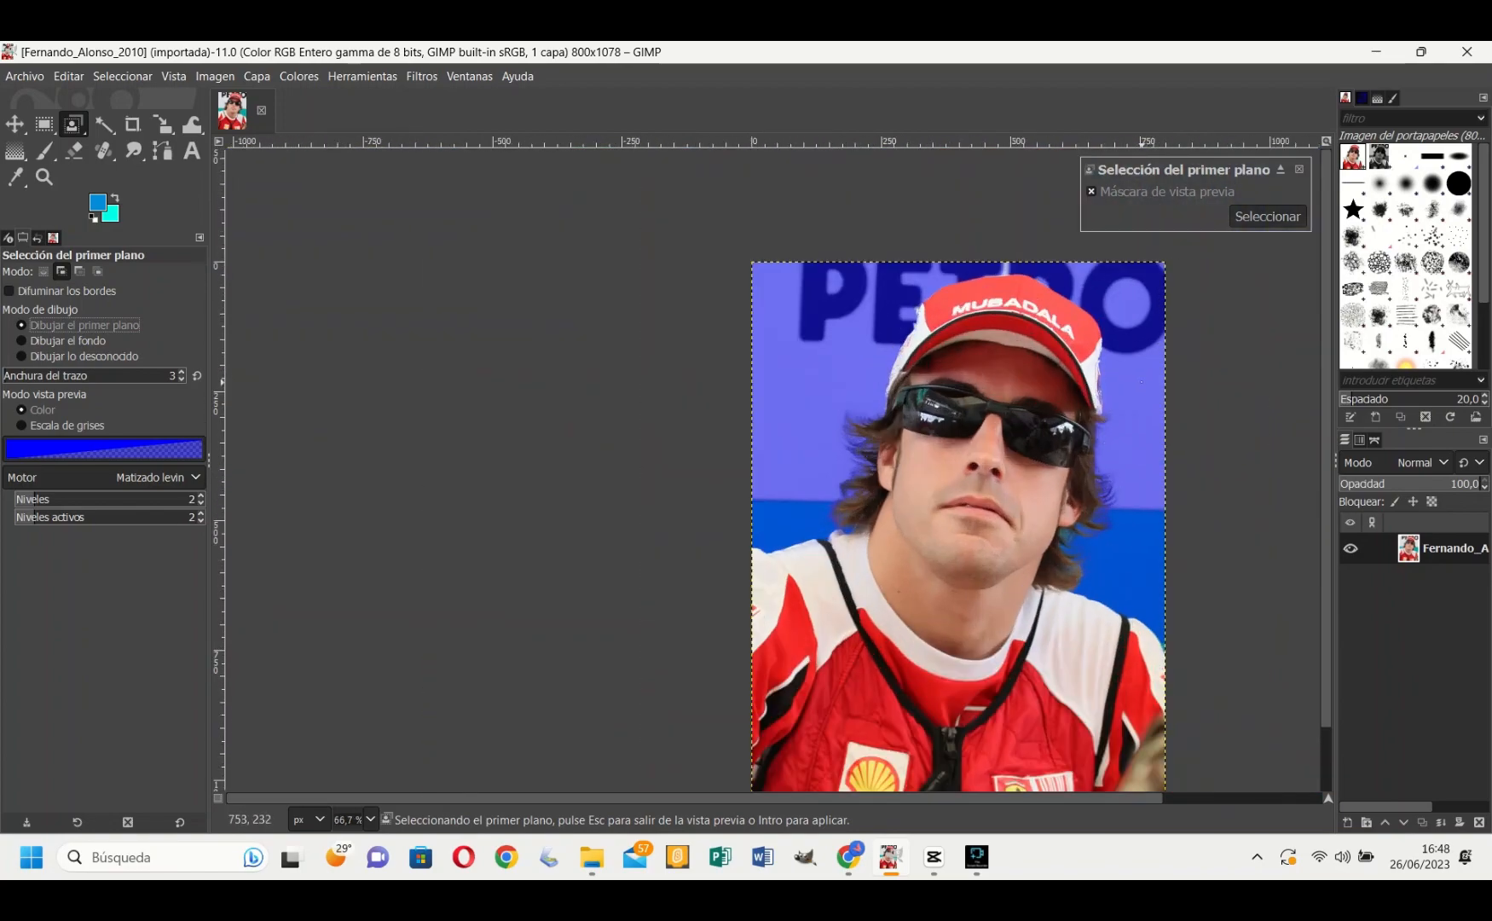
ctrl+scroll(1143, 382, up, 4)
mouse_move(983, 237)
mouse_down()
mouse_move(970, 489)
mouse_move(983, 246)
mouse_up()
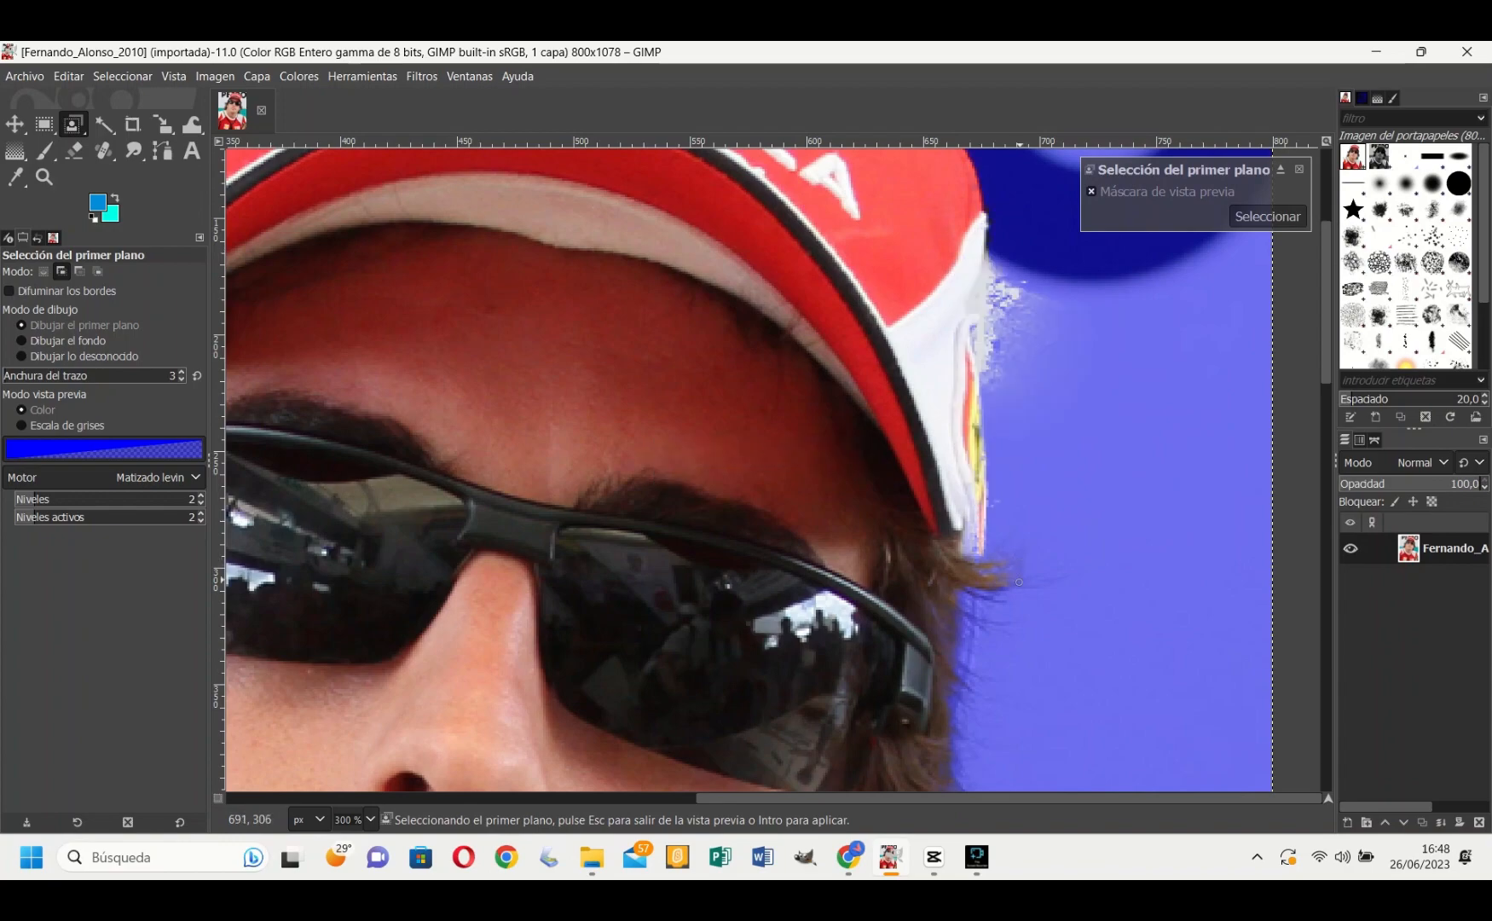
click(68, 341)
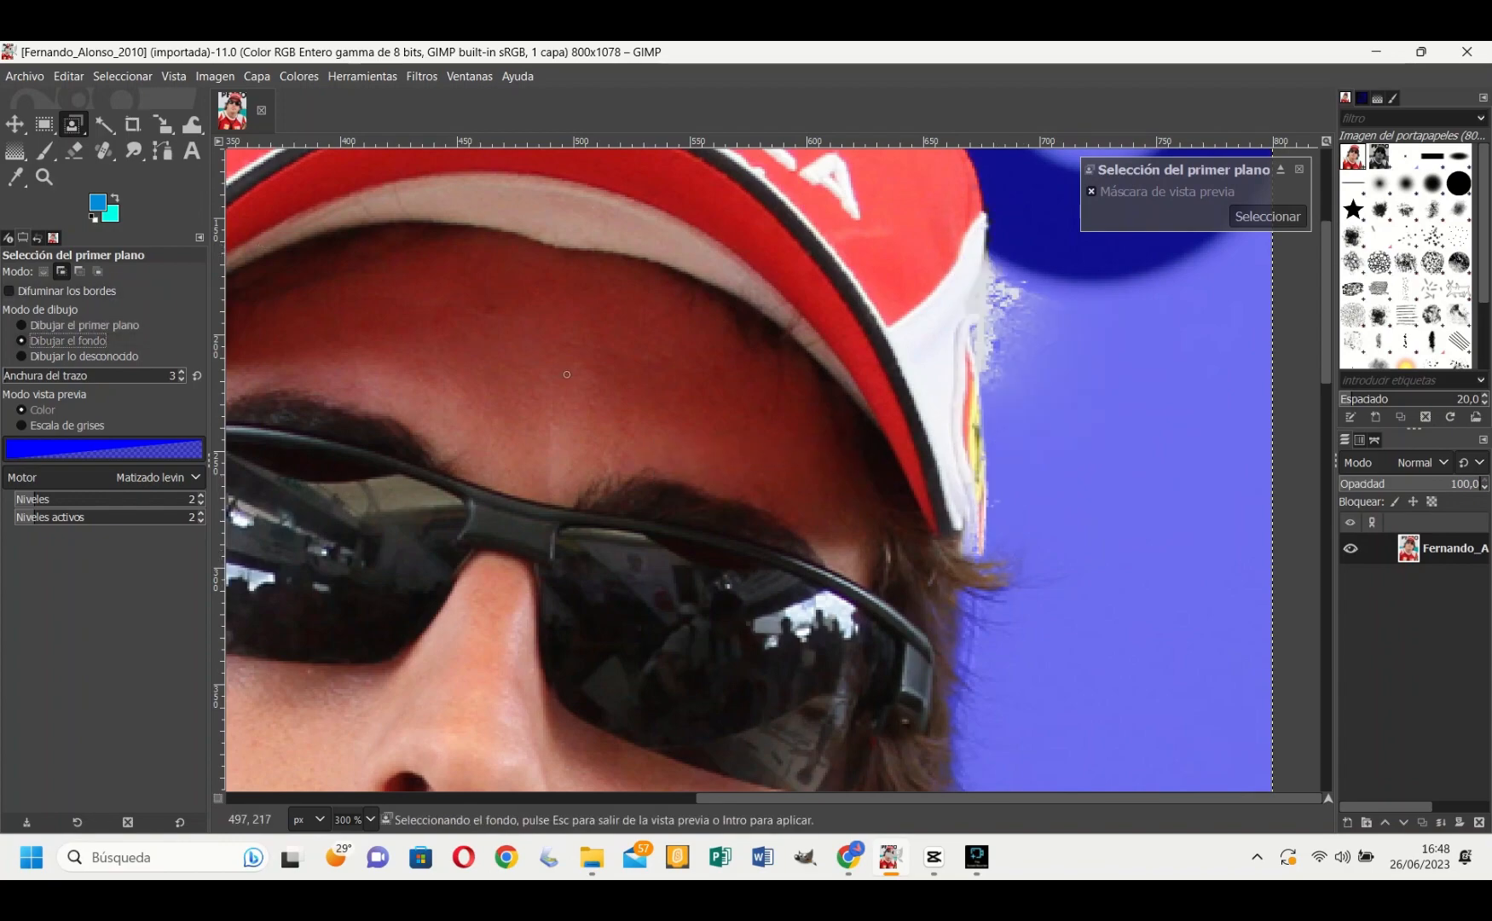
mouse_move(1002, 262)
mouse_down()
mouse_move(985, 367)
mouse_move(1008, 271)
mouse_move(1018, 297)
mouse_up()
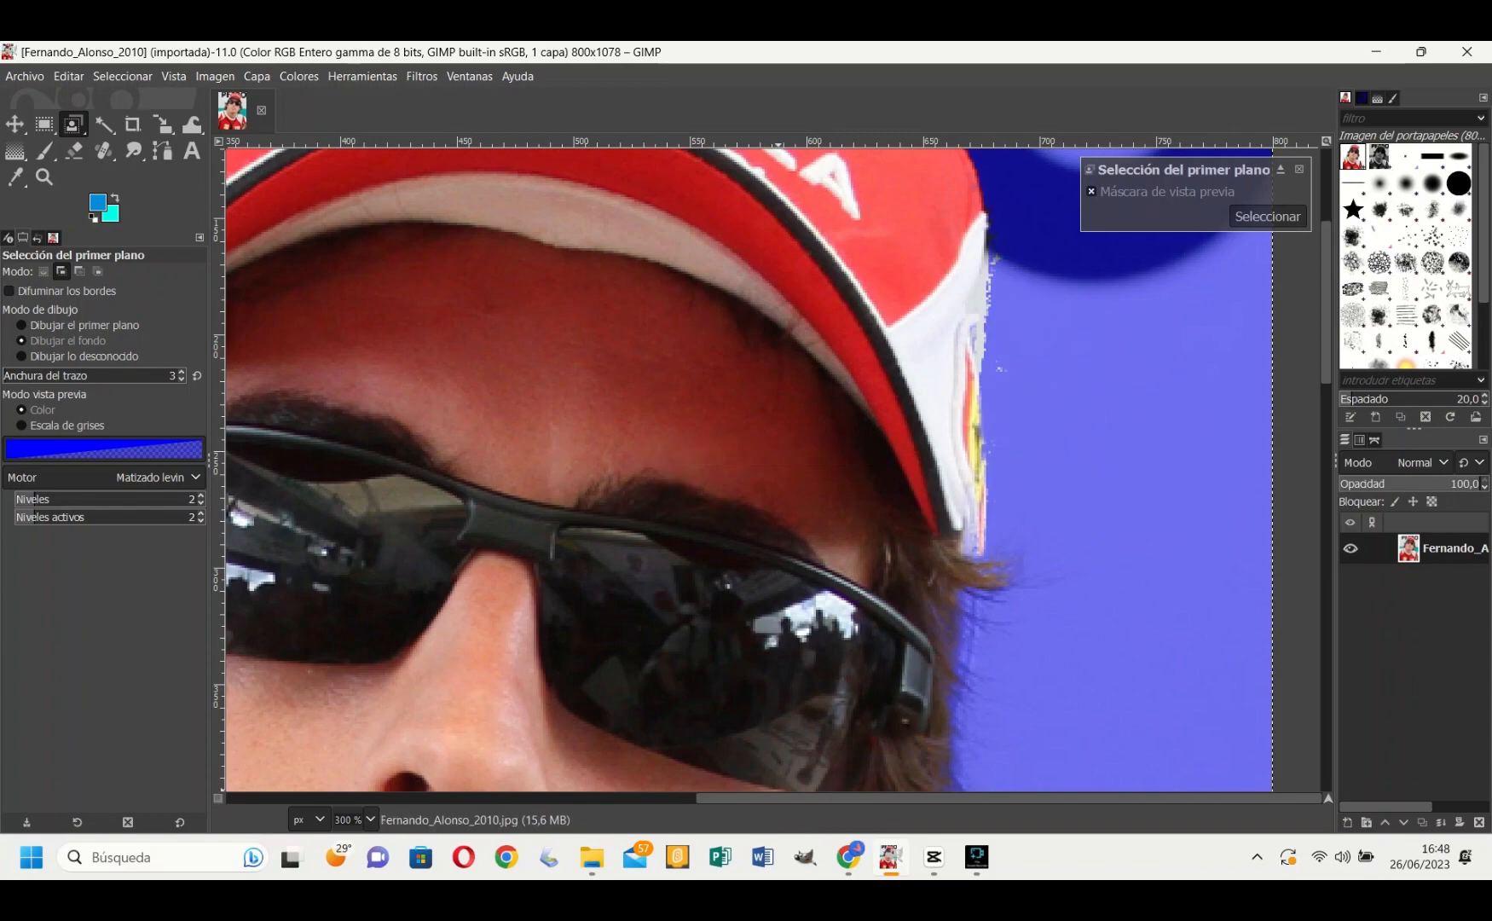
- Mark the remaining stray specks at the cap's upper-left edge as background
drag(778, 798, 533, 798)
scroll(462, 468, up, 4)
scroll(505, 464, down, 1)
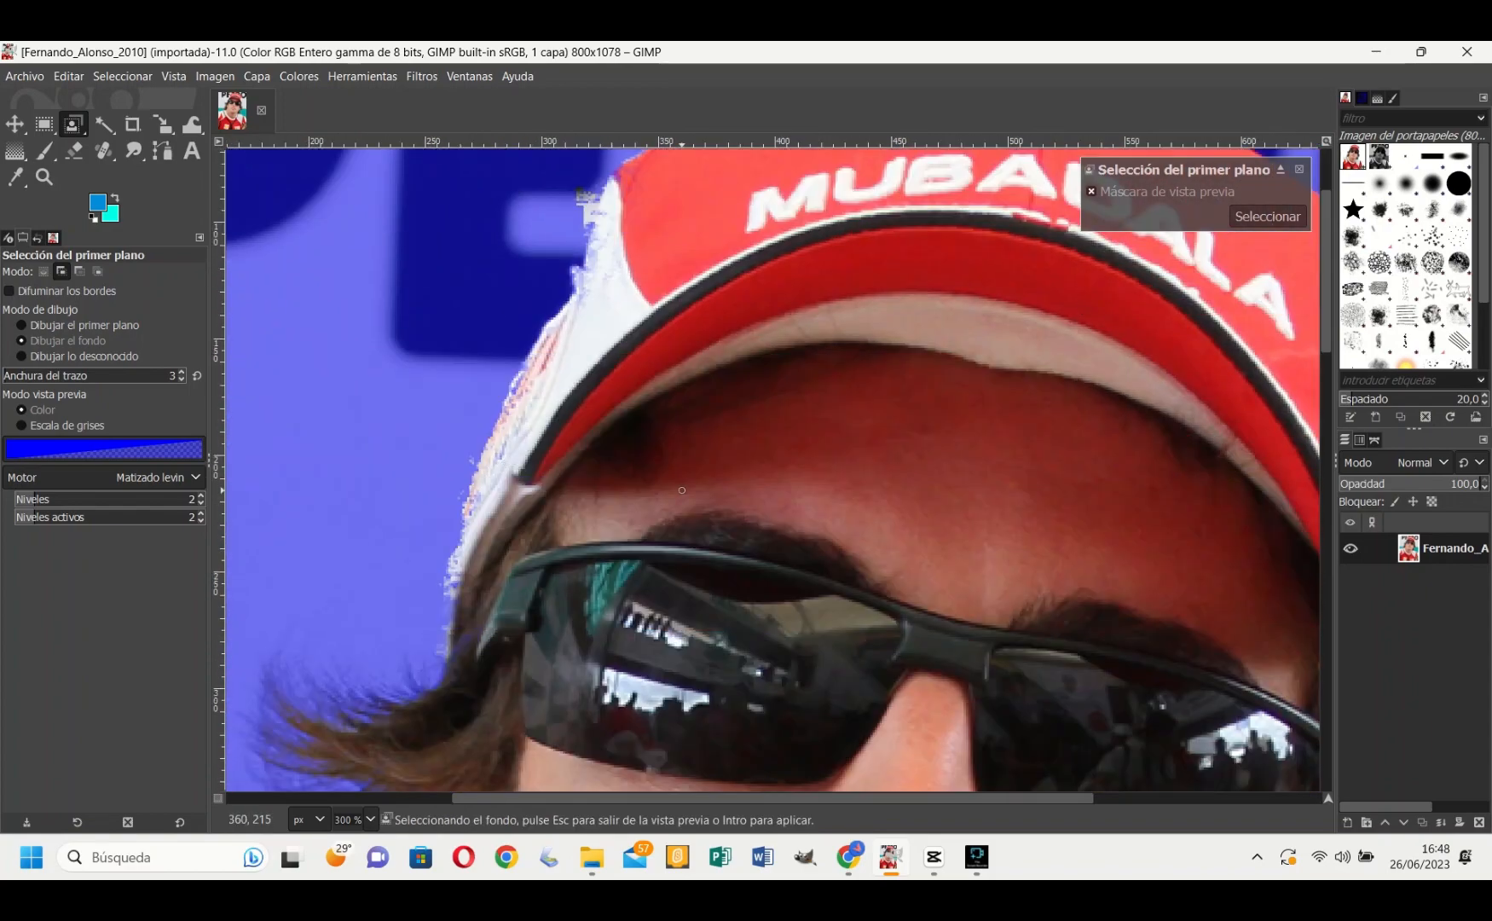
mouse_move(589, 181)
mouse_down()
mouse_move(590, 194)
mouse_move(601, 177)
mouse_move(578, 194)
mouse_move(587, 218)
mouse_up()
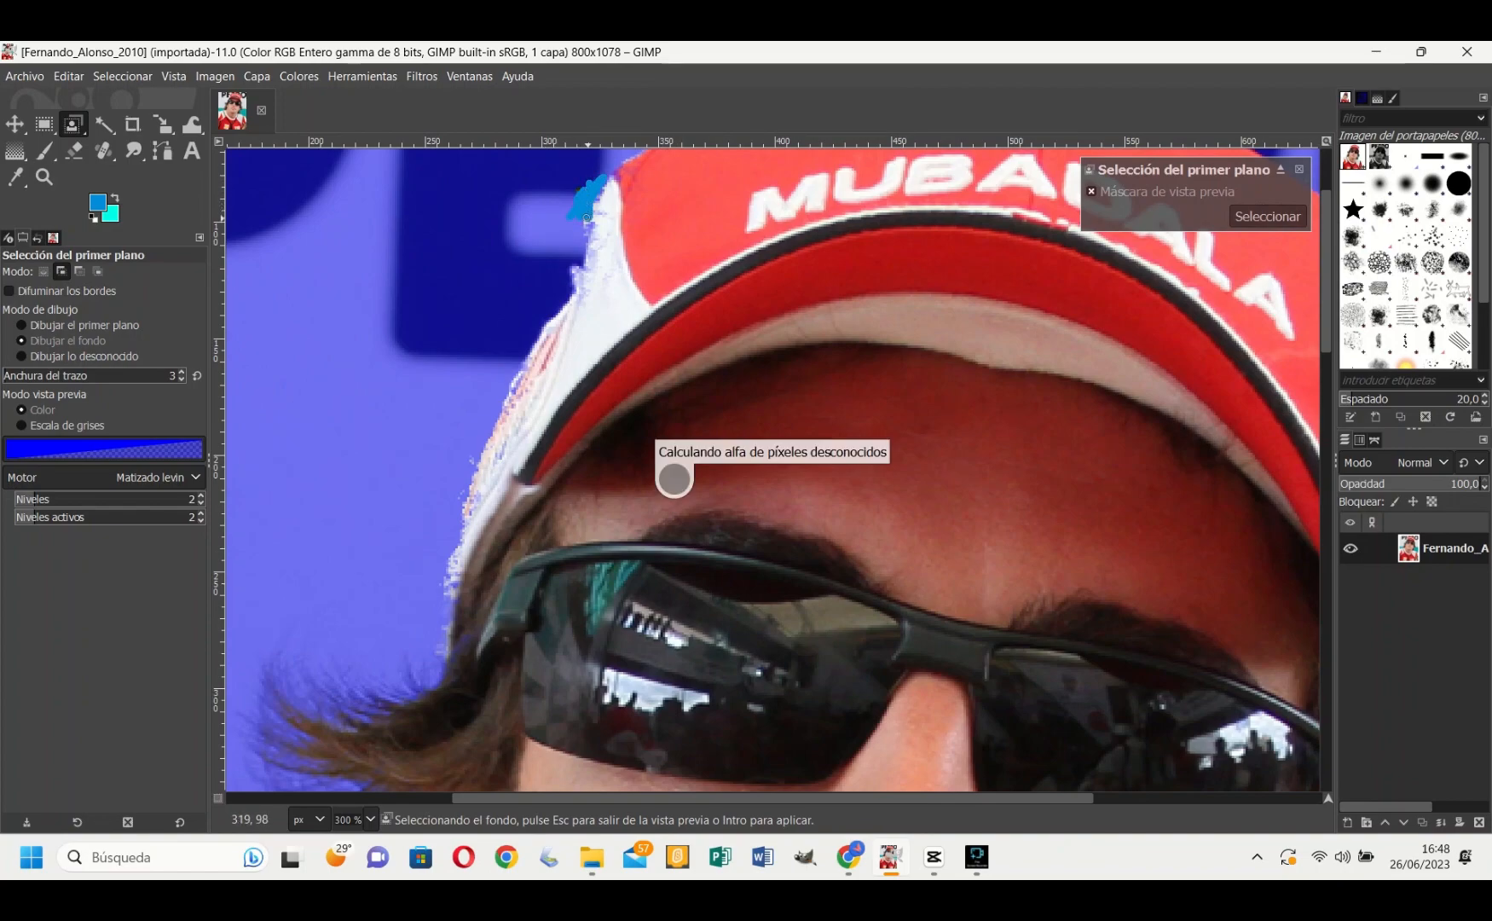
- Paint along the cap's white left edge as foreground to restore its missing areas
click(79, 325)
mouse_move(620, 191)
mouse_down()
mouse_move(491, 464)
mouse_move(454, 636)
mouse_up()
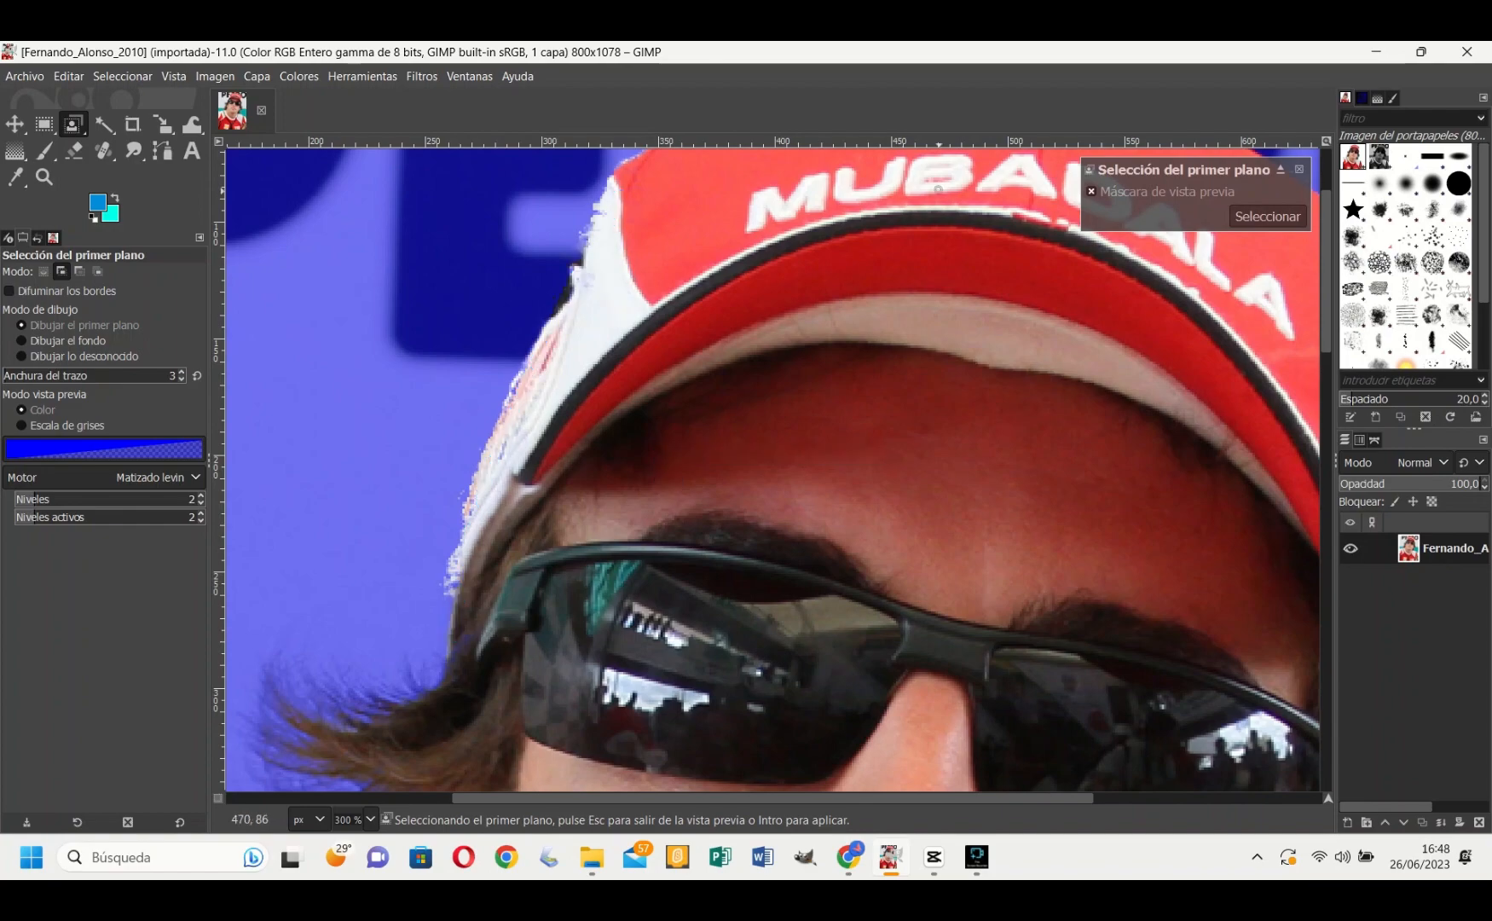
mouse_move(604, 199)
mouse_down()
mouse_move(570, 265)
mouse_move(561, 335)
mouse_up()
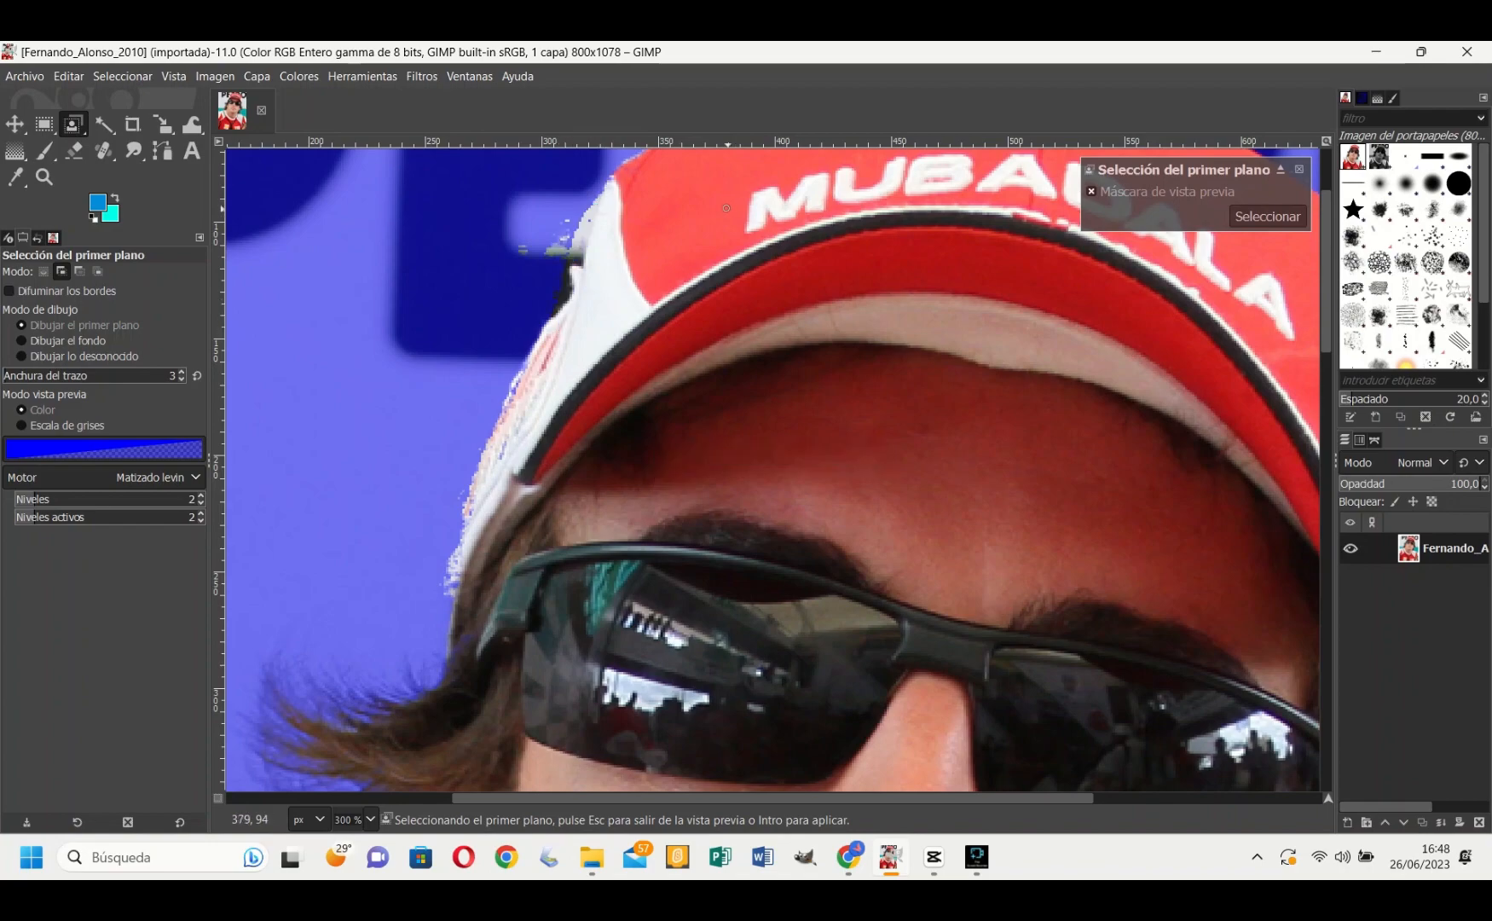
- Mark the wall area spilling out from the cap's left edge as background to clean up the mask
click(22, 340)
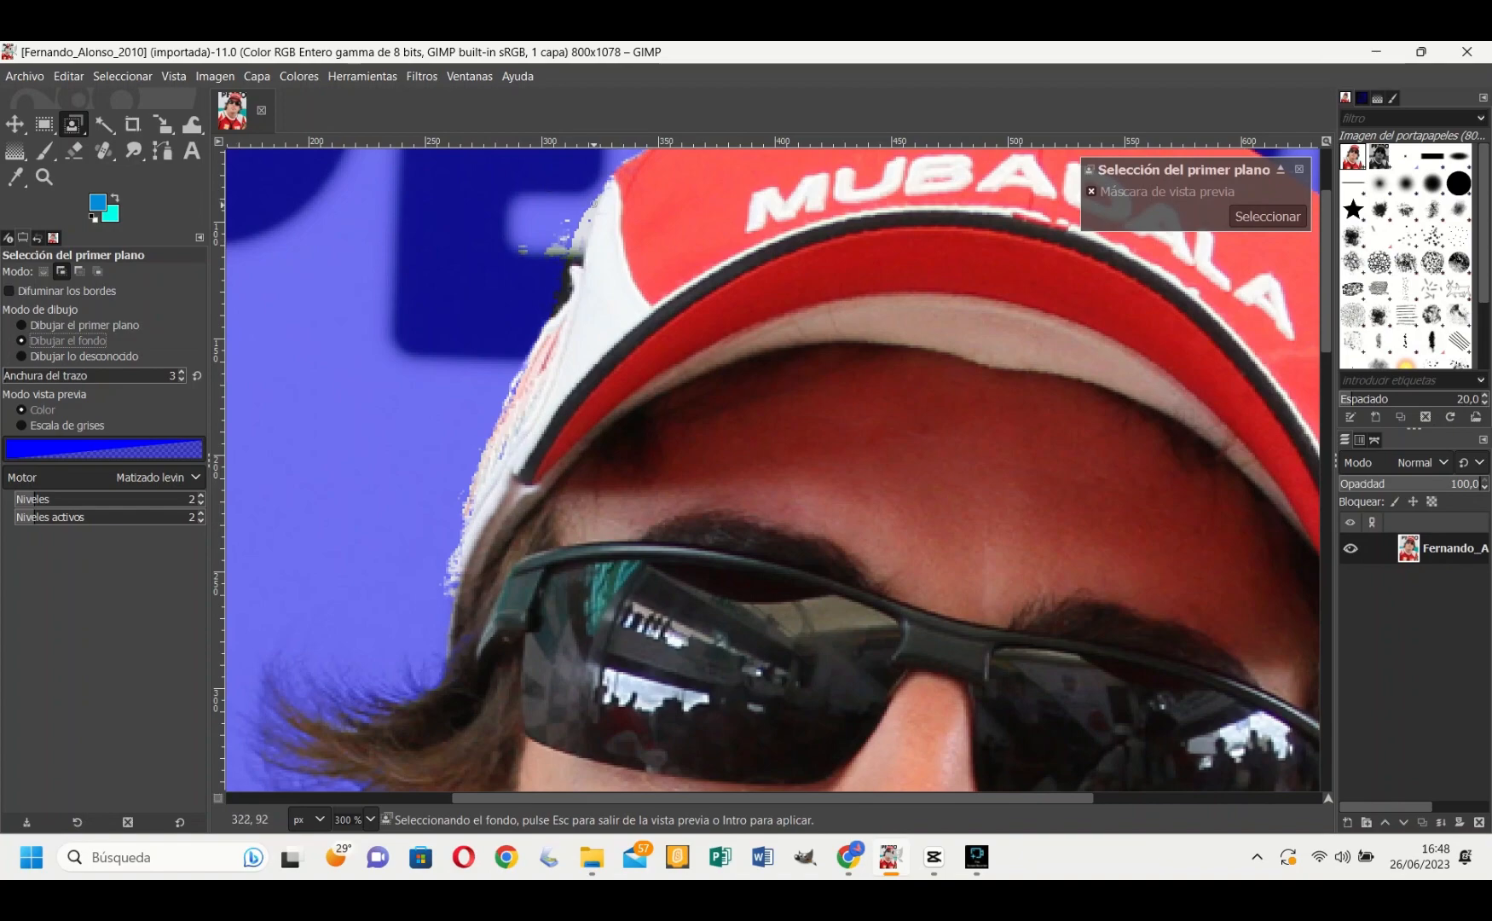
mouse_move(597, 193)
mouse_down()
mouse_move(551, 251)
mouse_move(579, 219)
mouse_move(532, 251)
mouse_move(559, 261)
mouse_move(591, 208)
mouse_up()
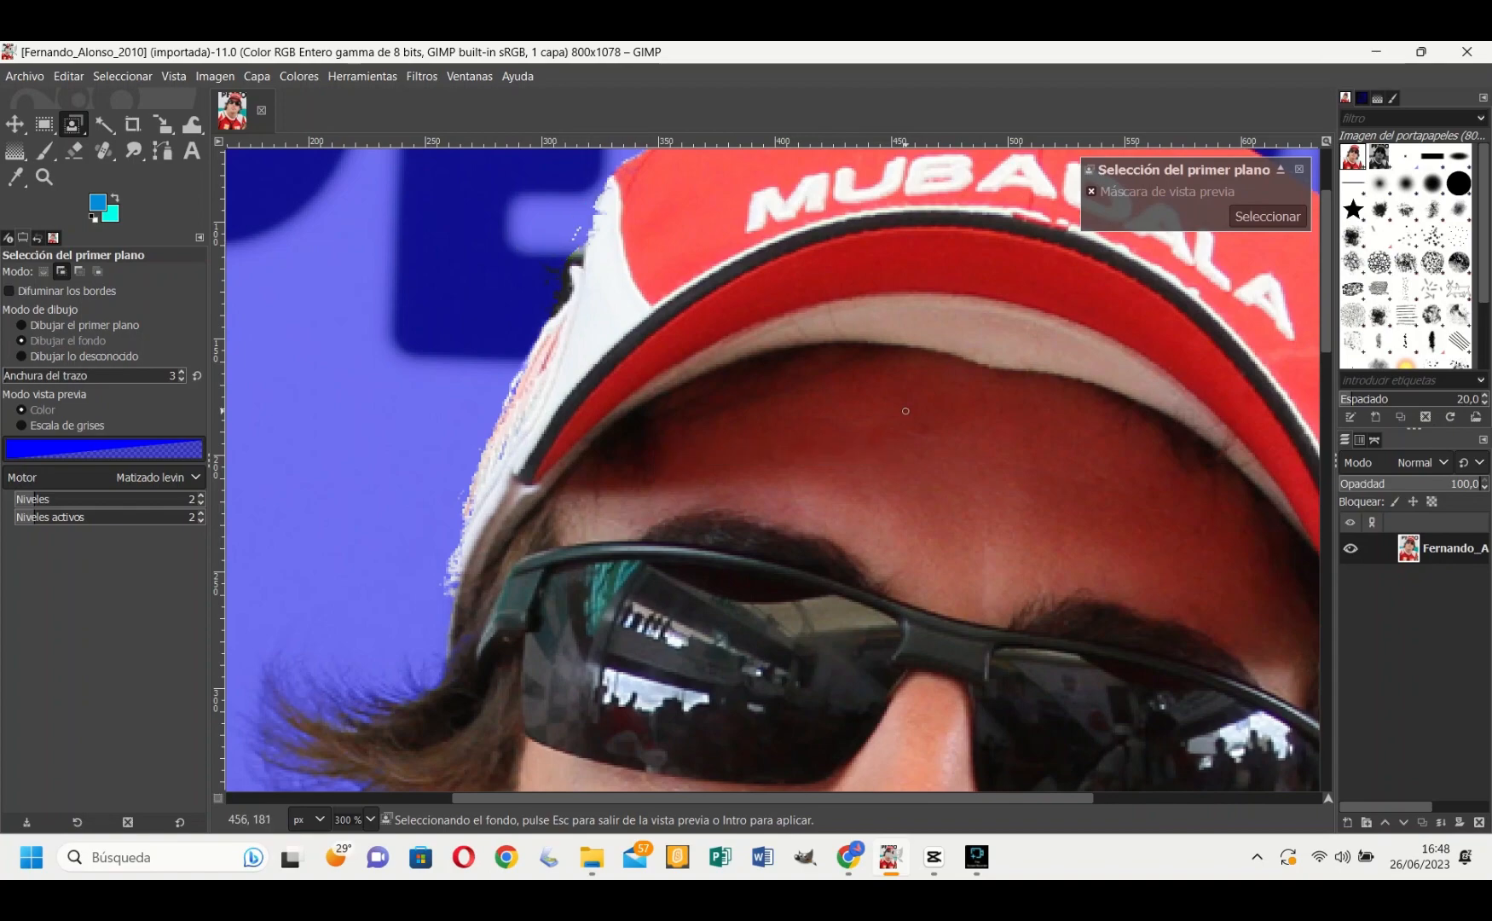
scroll(900, 416, down, 8)
scroll(899, 425, down, 3)
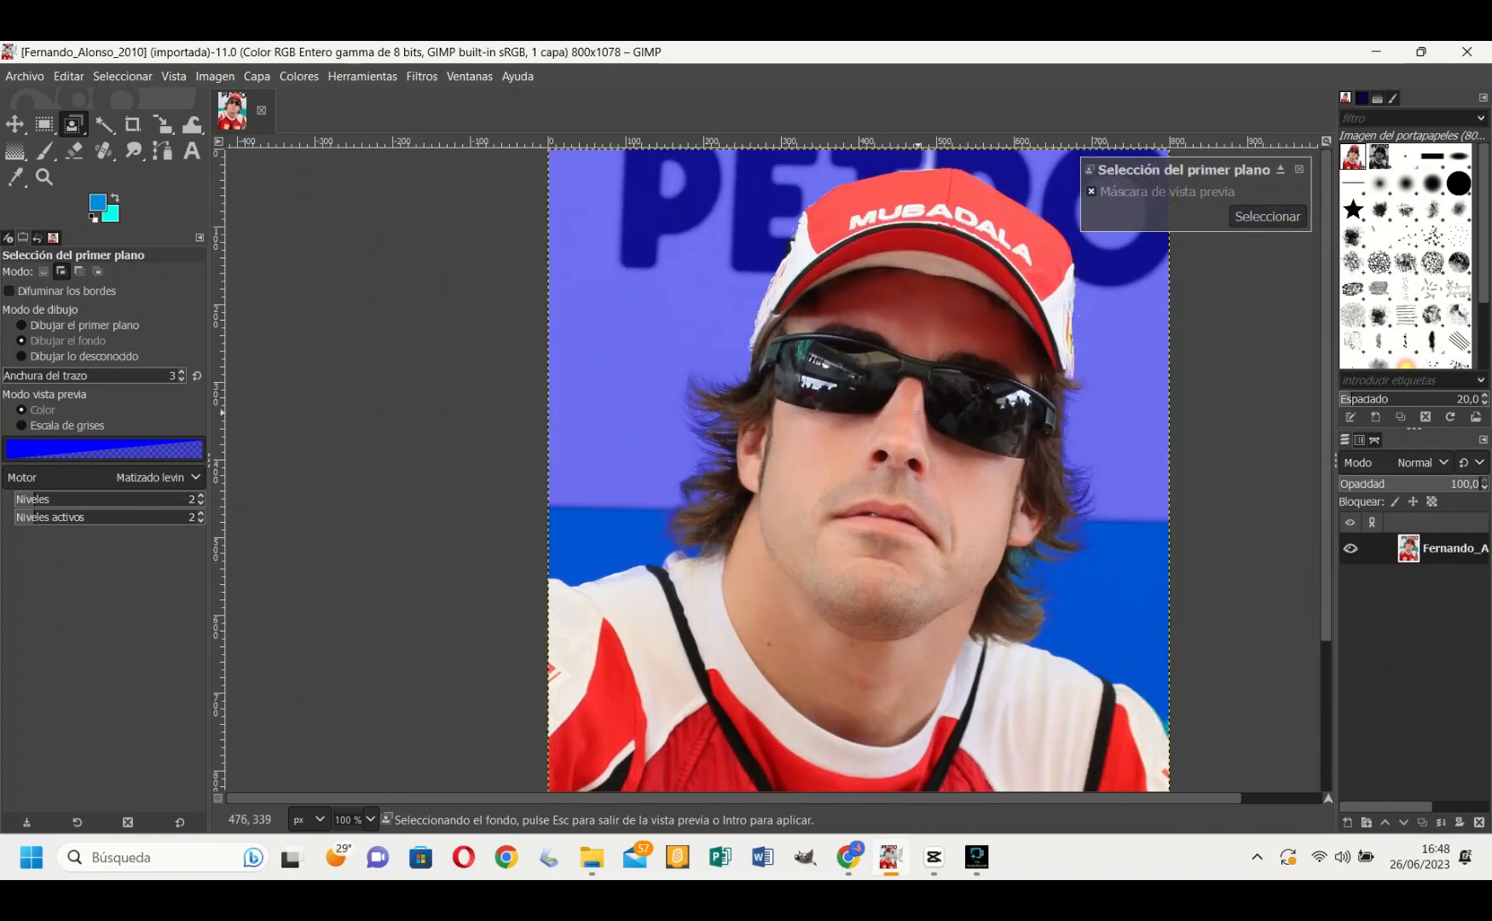
scroll(901, 419, down, 3)
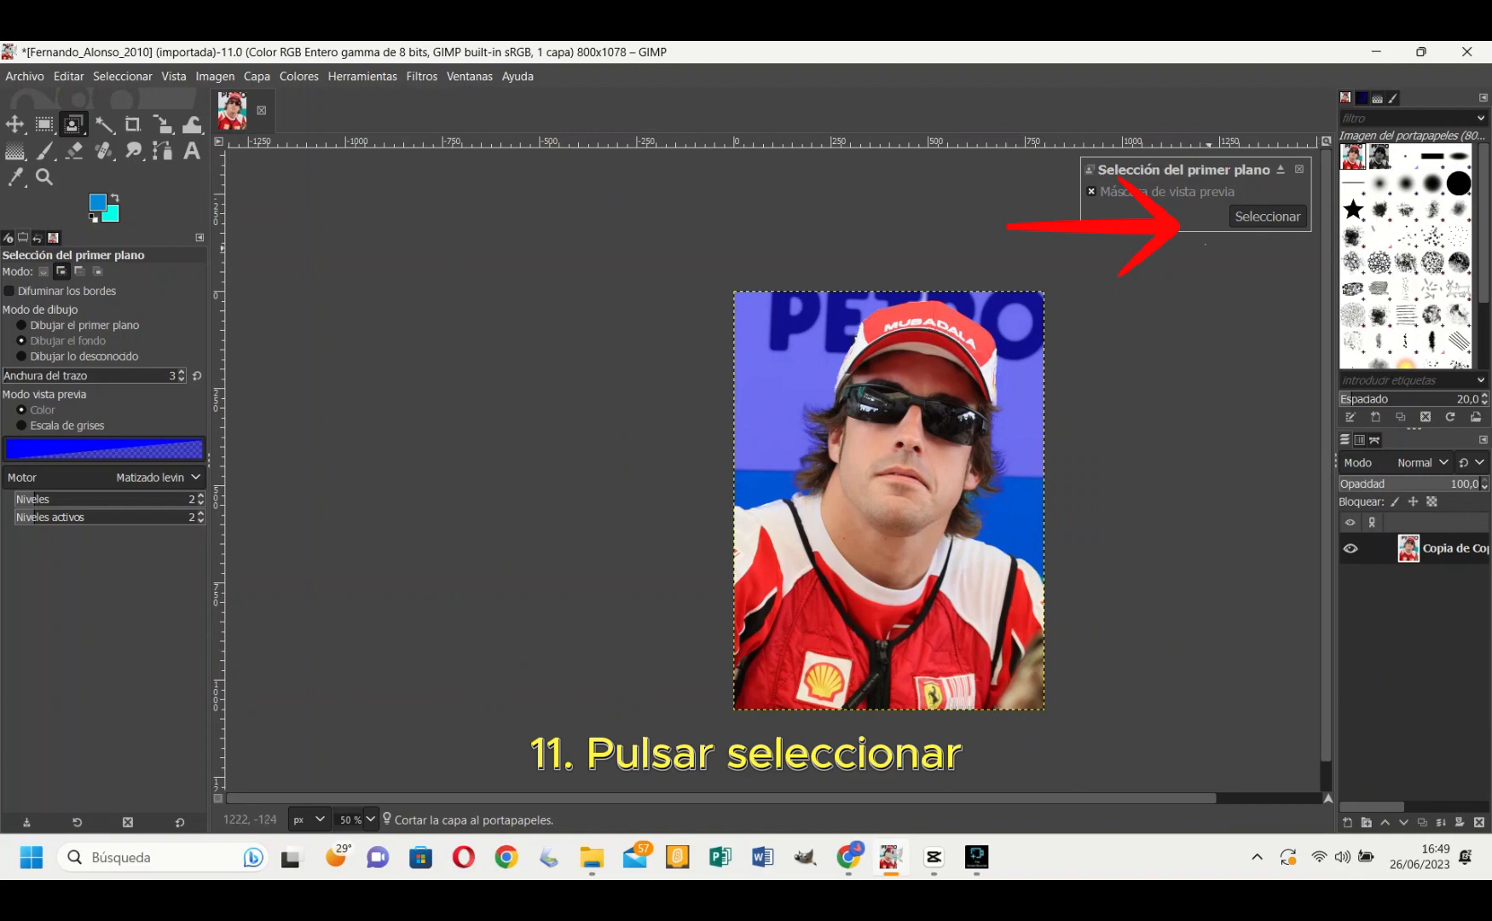
- Convert the foreground mask into a selection, then cut the man and paste him back as a separate layer
click(1269, 216)
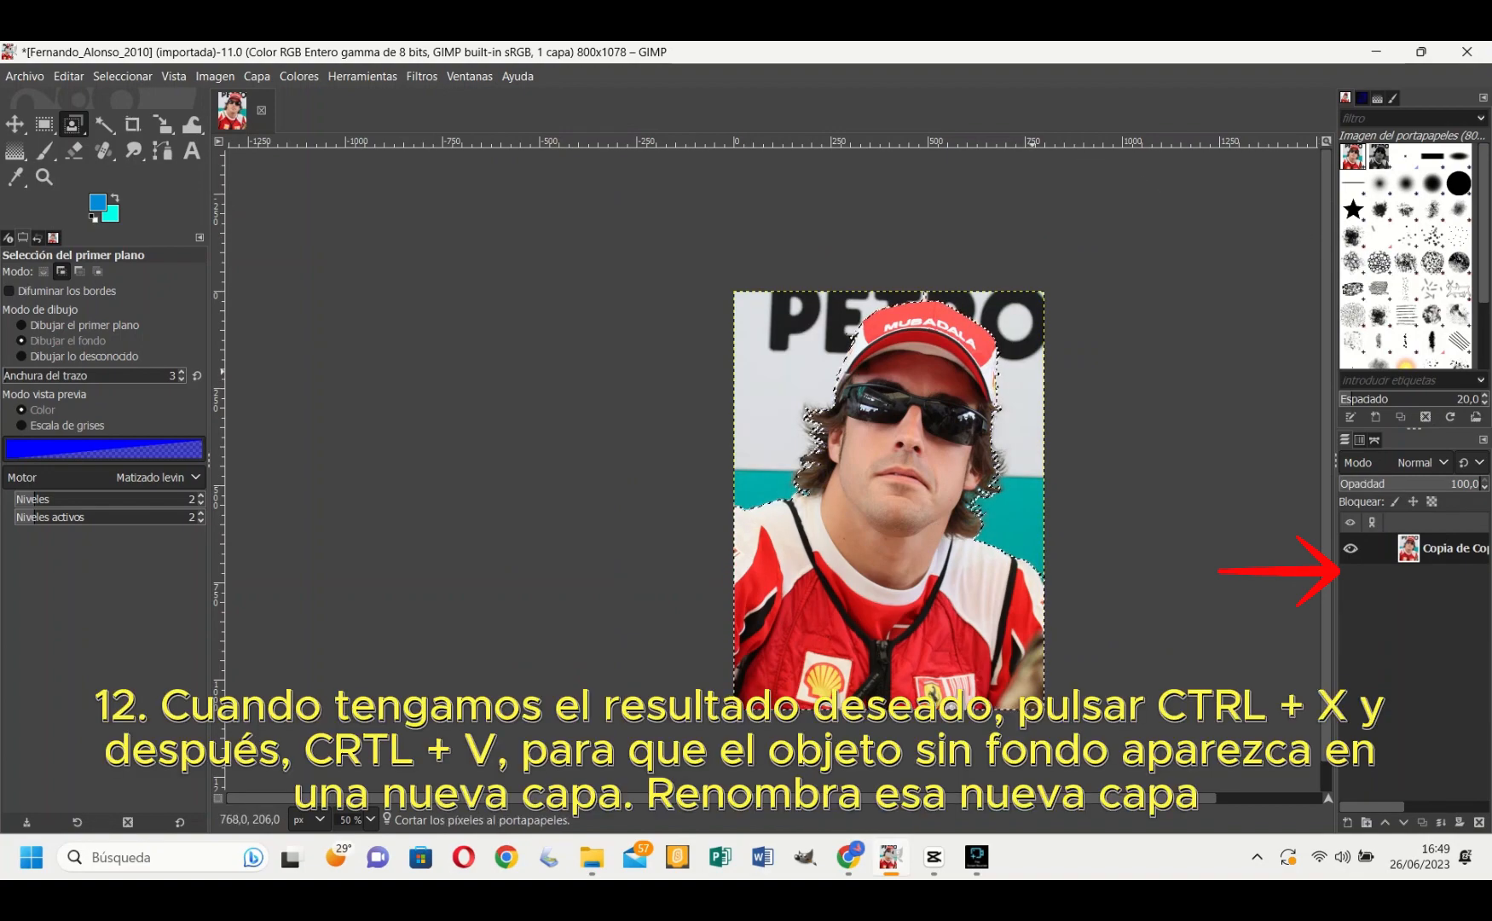
key(ctrl+x)
key(ctrl+v)
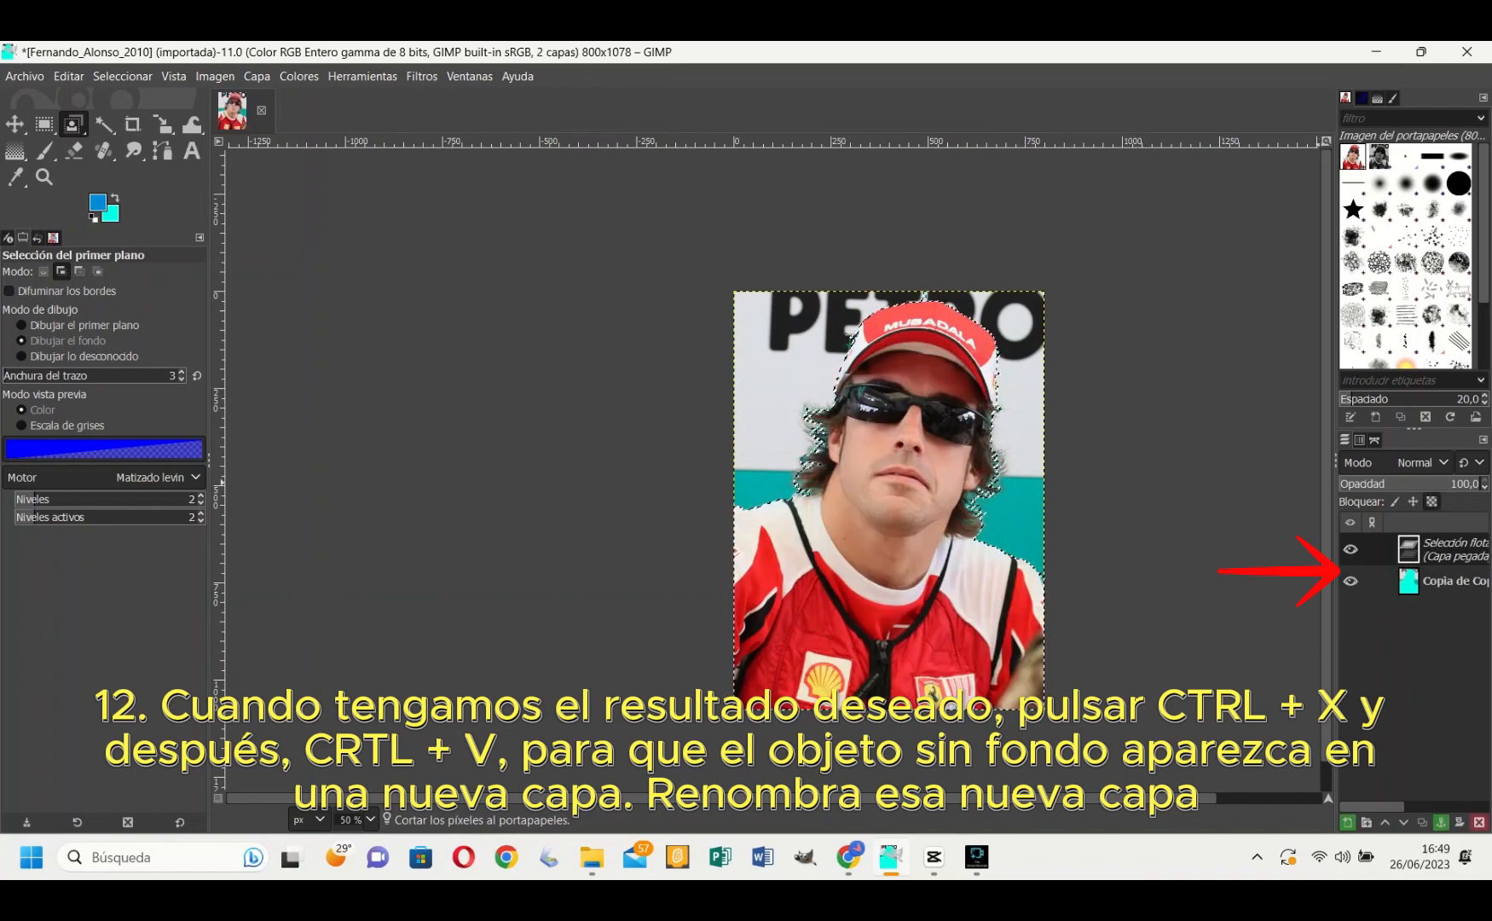
- Rename the pasted layer "sin fondo" and hide the original layer beneath it
double_click(1450, 550)
text(sin fondo)
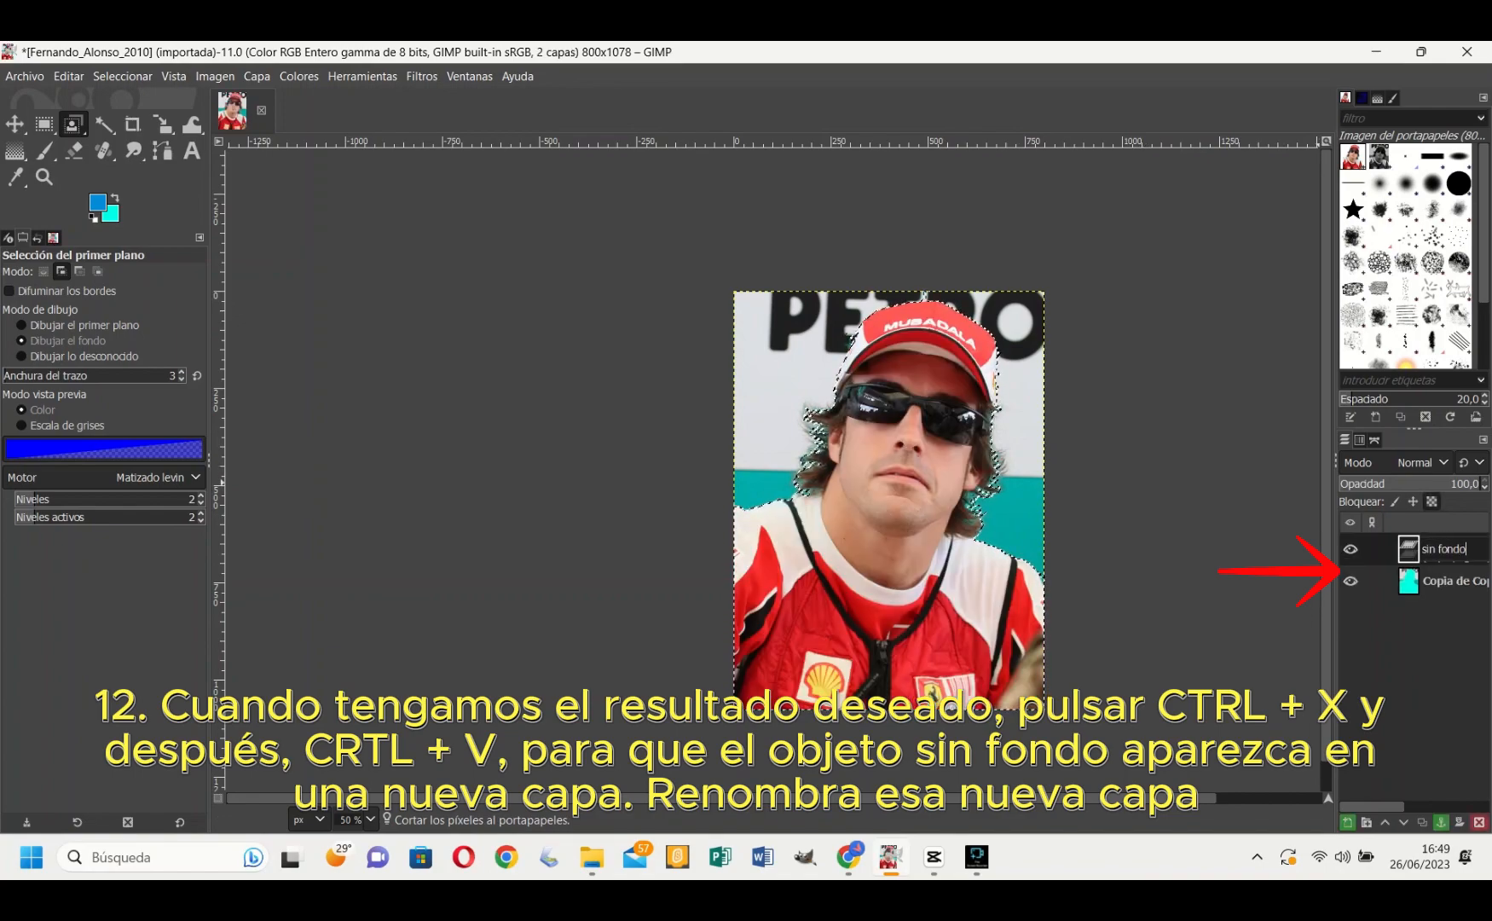
key(Return)
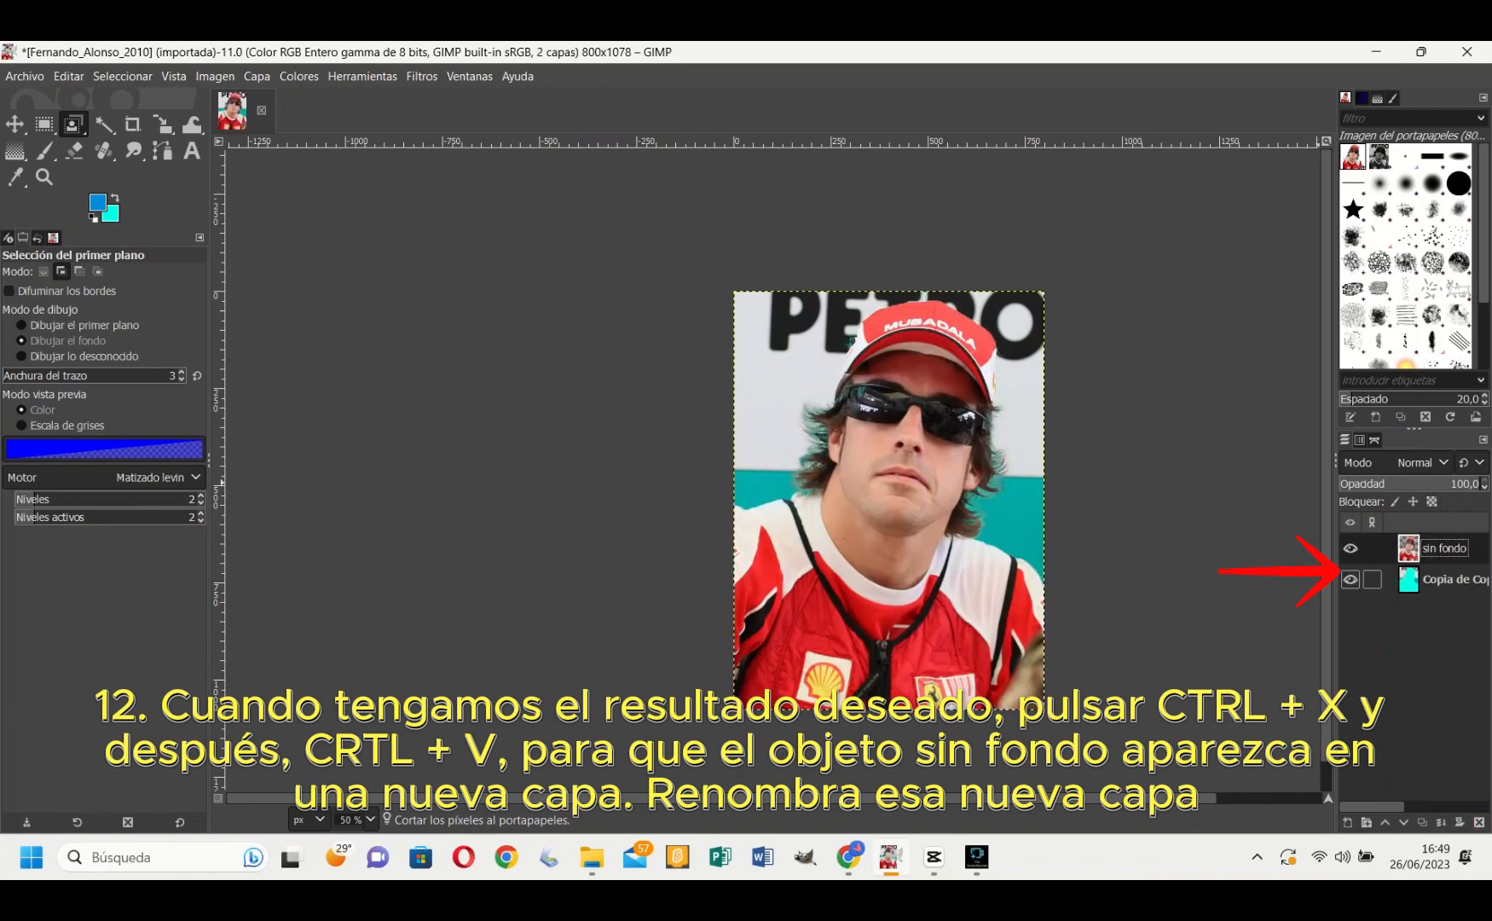
click(1351, 580)
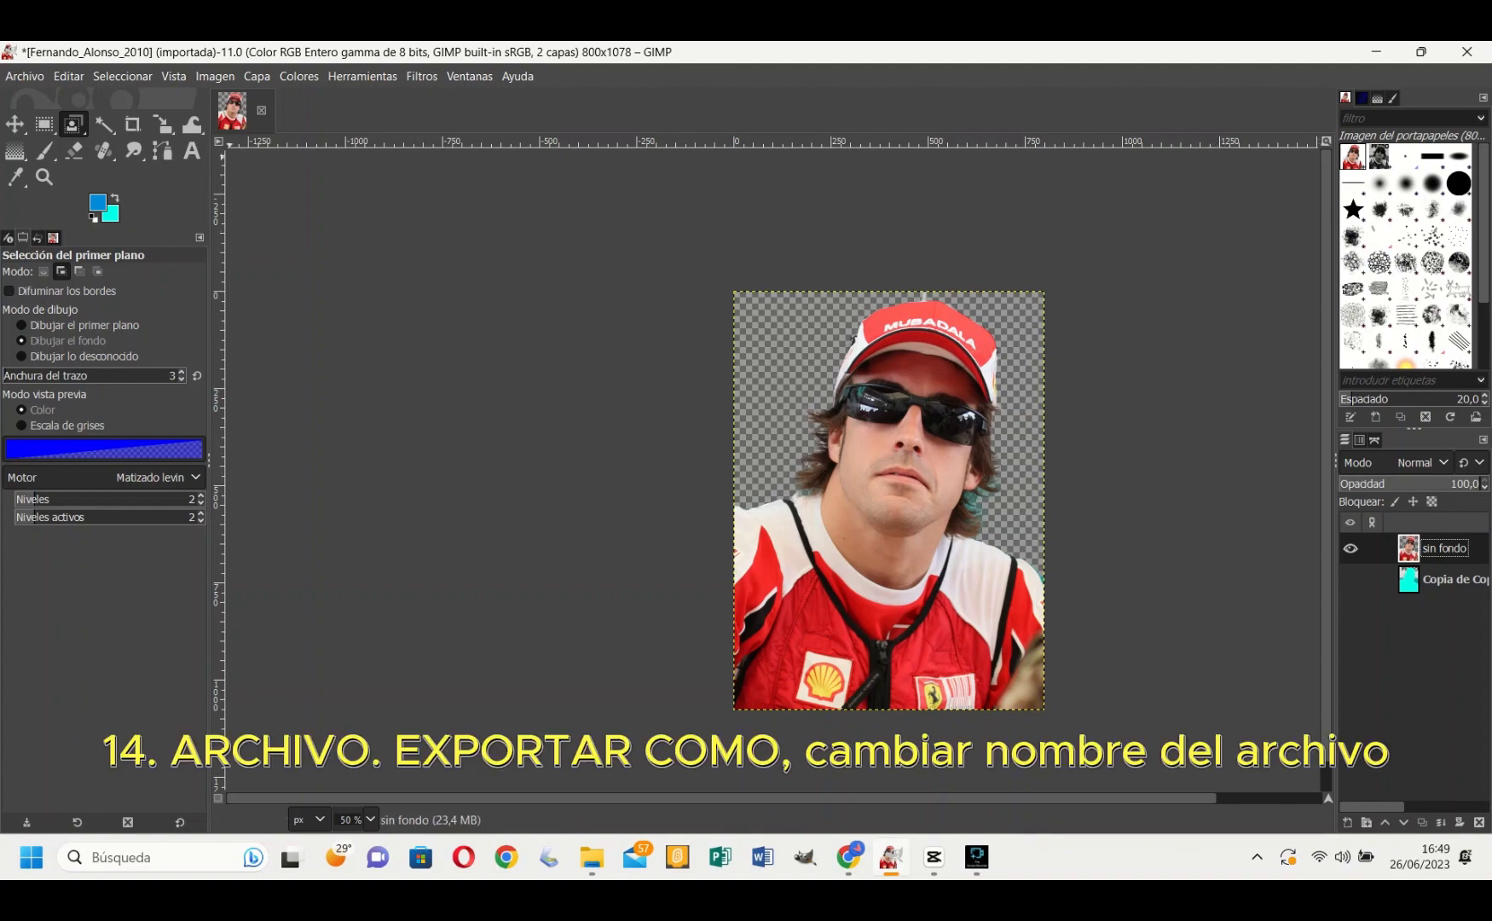
- Start exporting the image and append "sin fondo" to the existing file name, before its extension
click(23, 76)
click(65, 375)
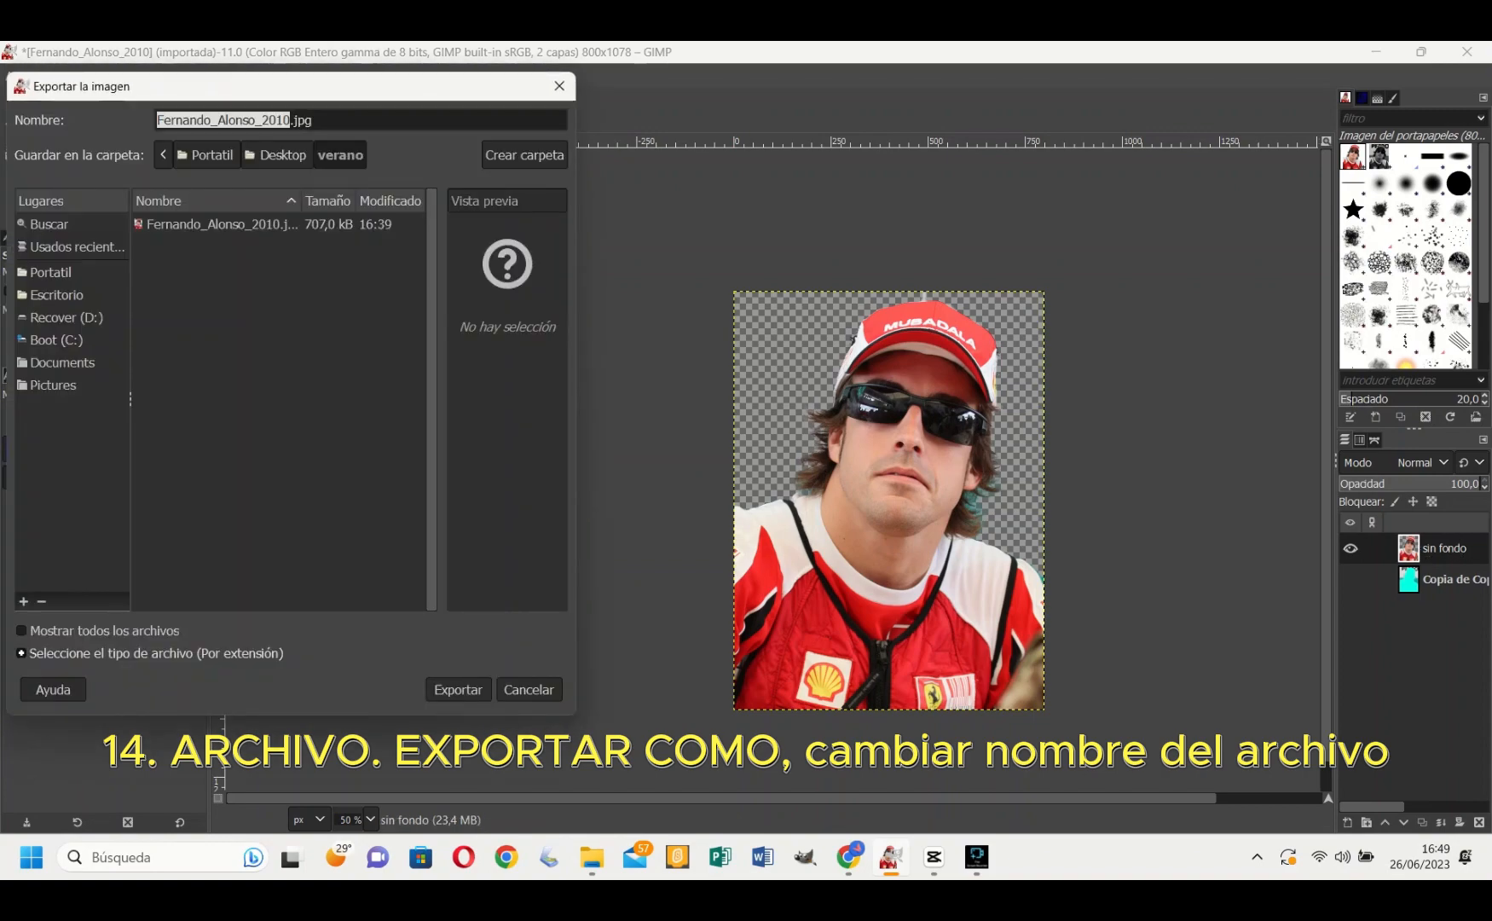
click(291, 120)
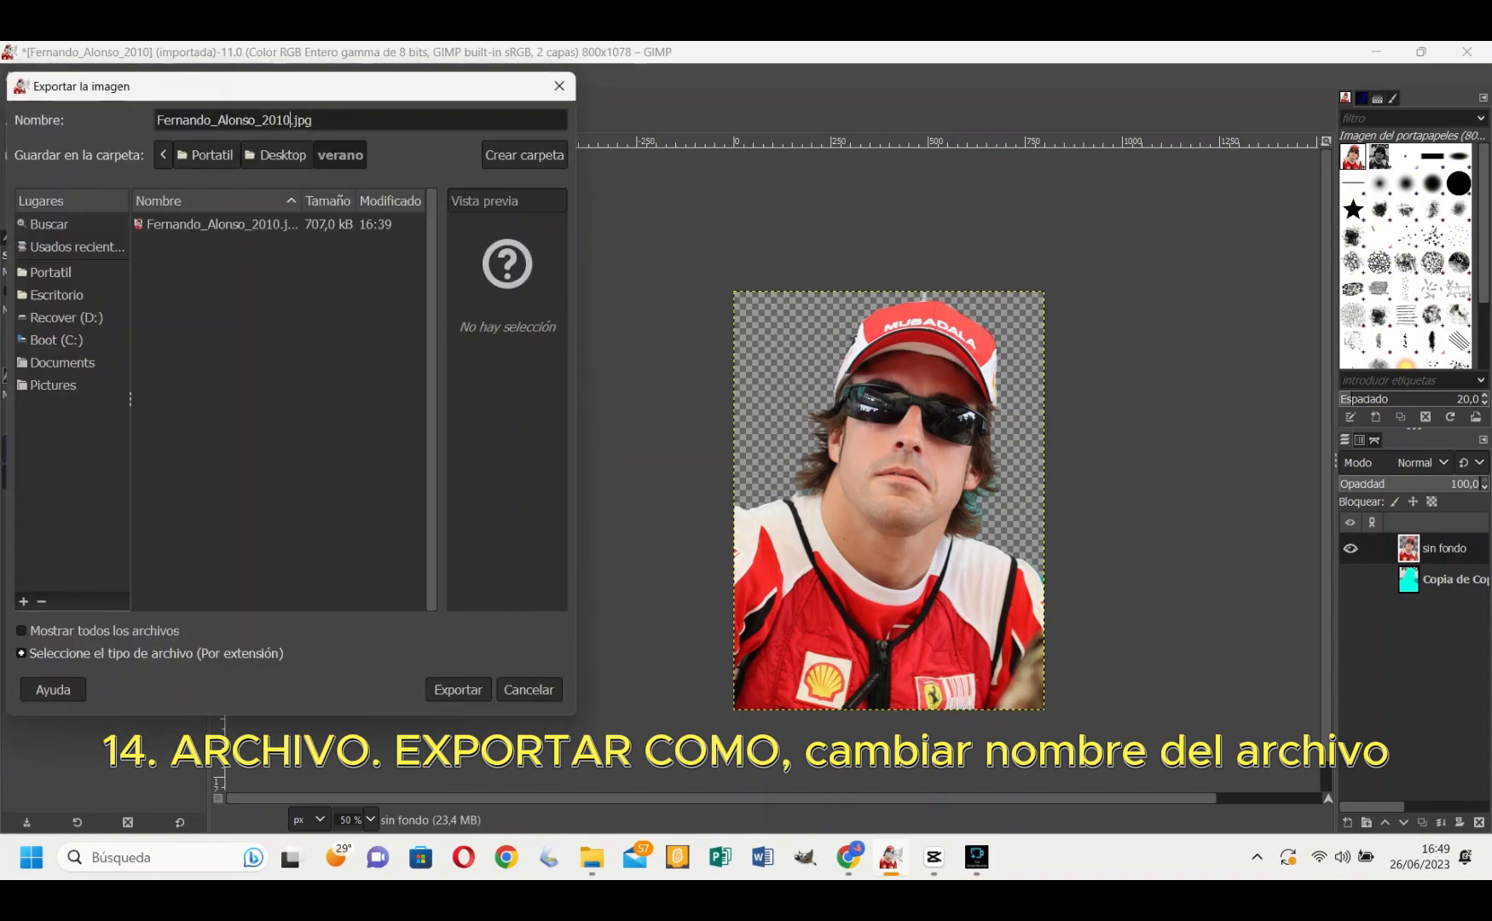
text(si f)
key(BackSpace)
key(BackSpace)
text(n fondo)
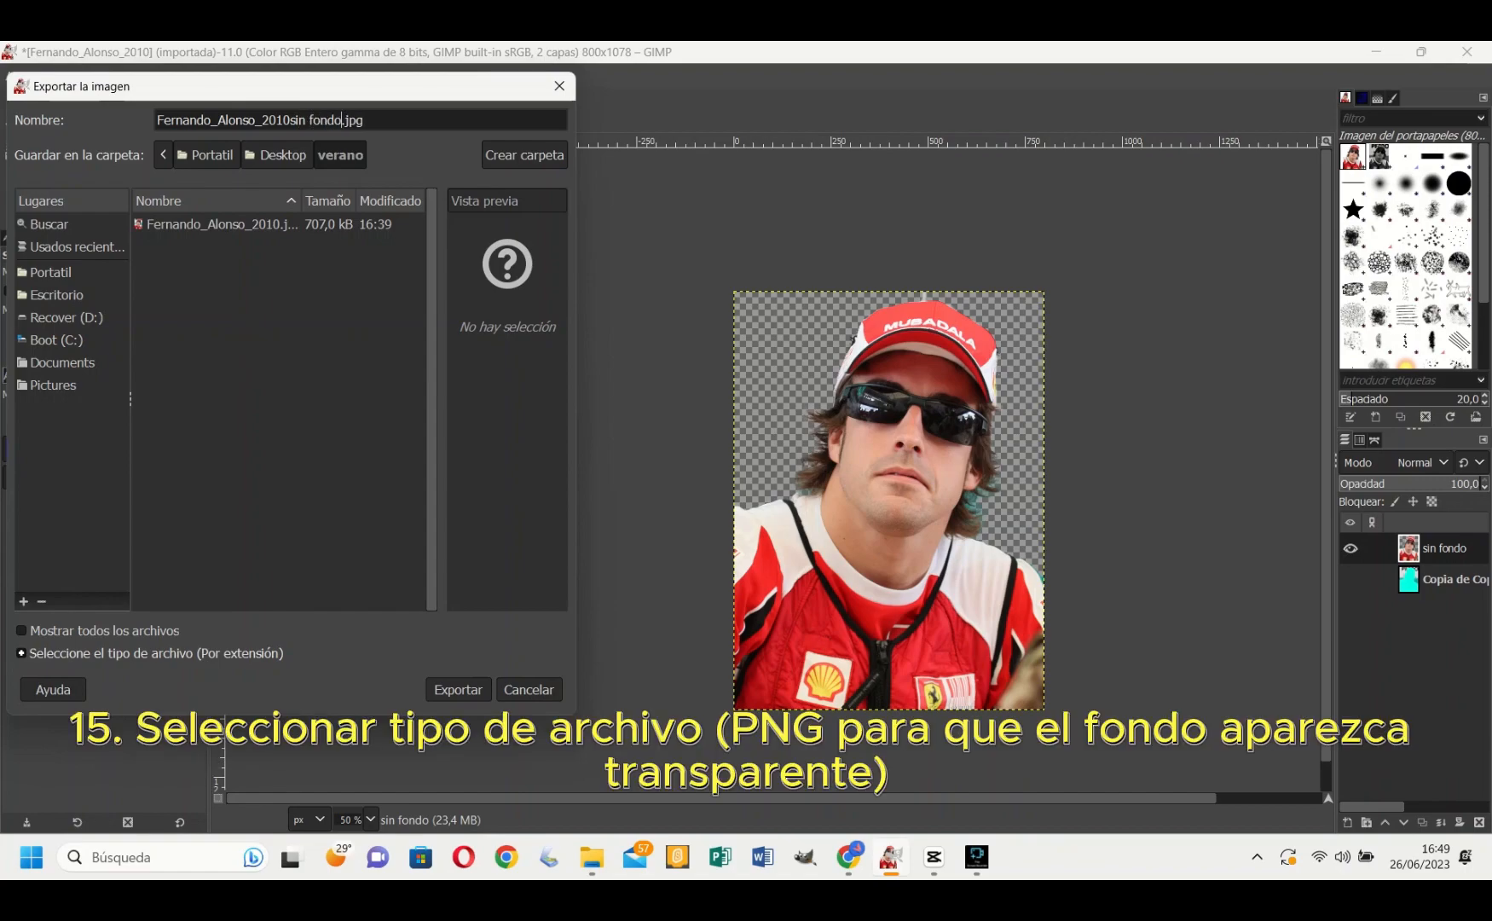
- Choose PNG image as the export file type and export the cut-out to the verano folder
click(145, 654)
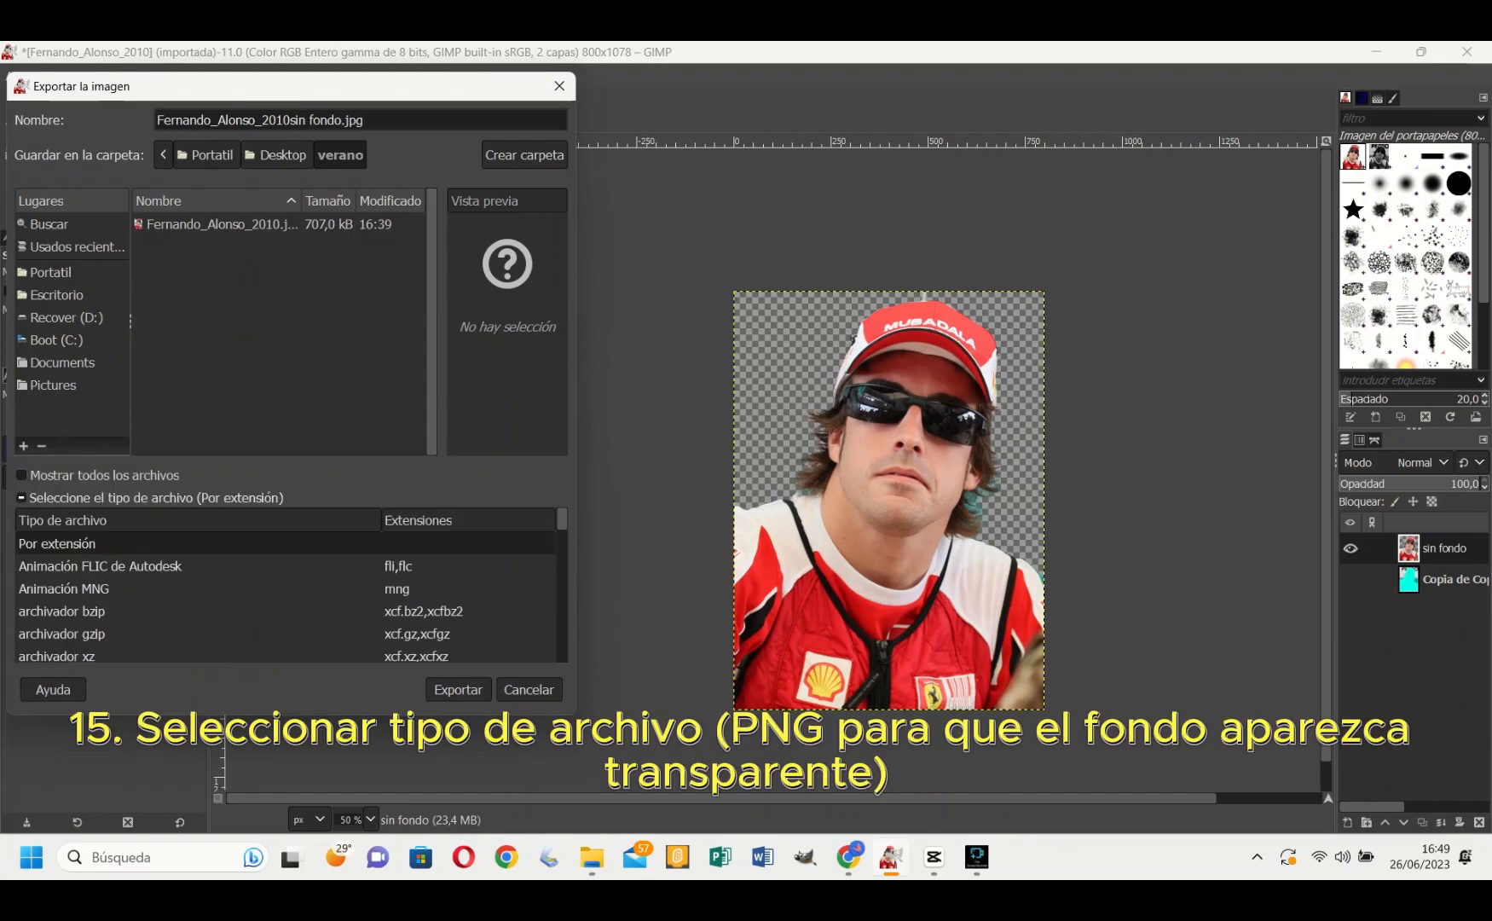
scroll(285, 597, down, 10)
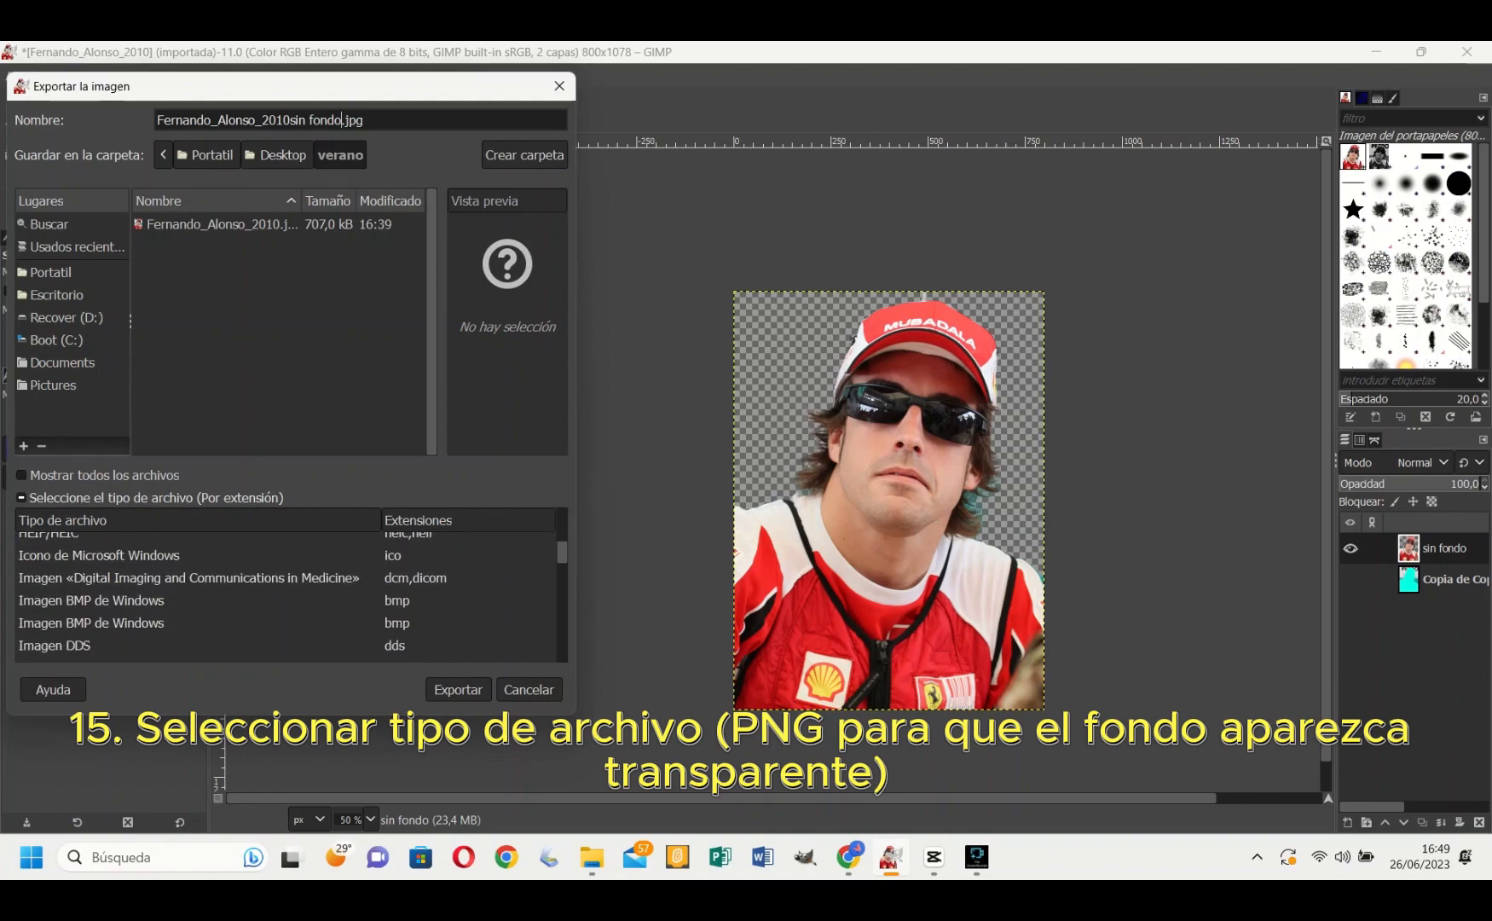
scroll(285, 597, down, 8)
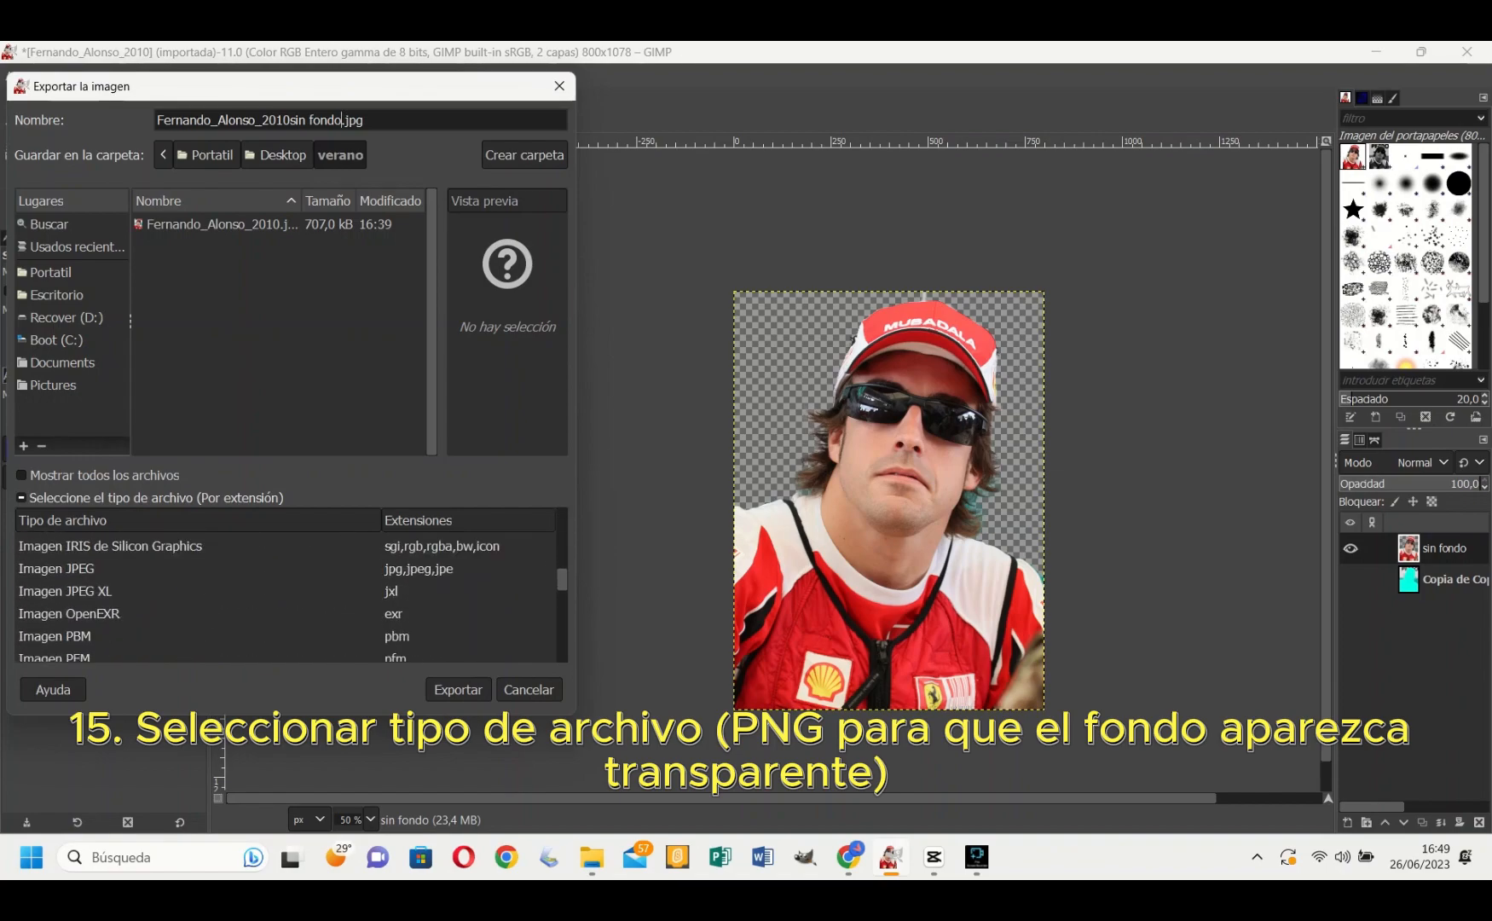
click(53, 609)
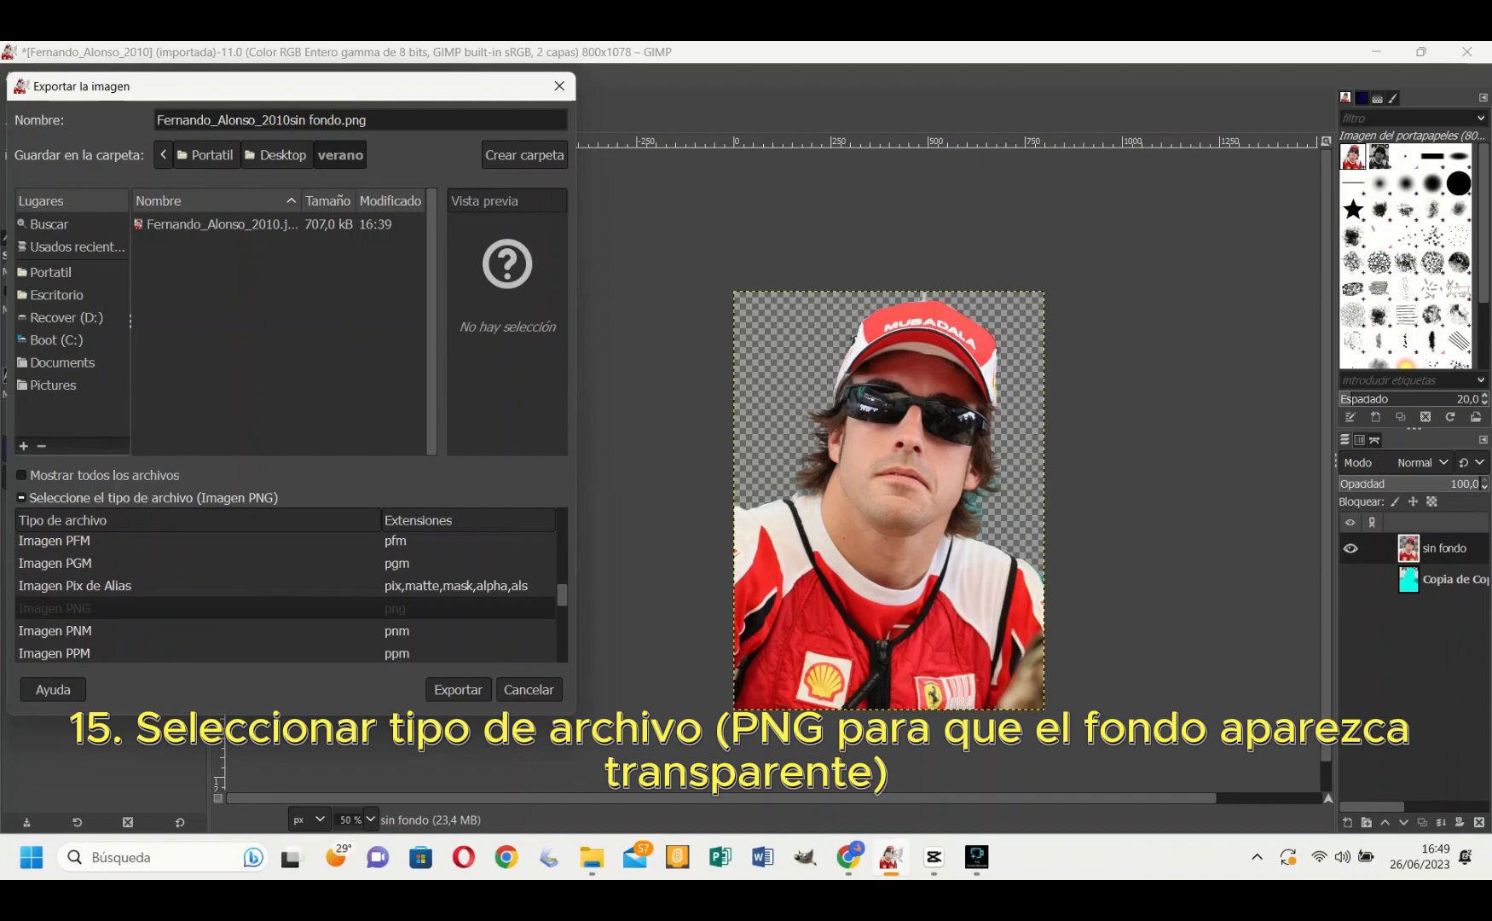
click(458, 689)
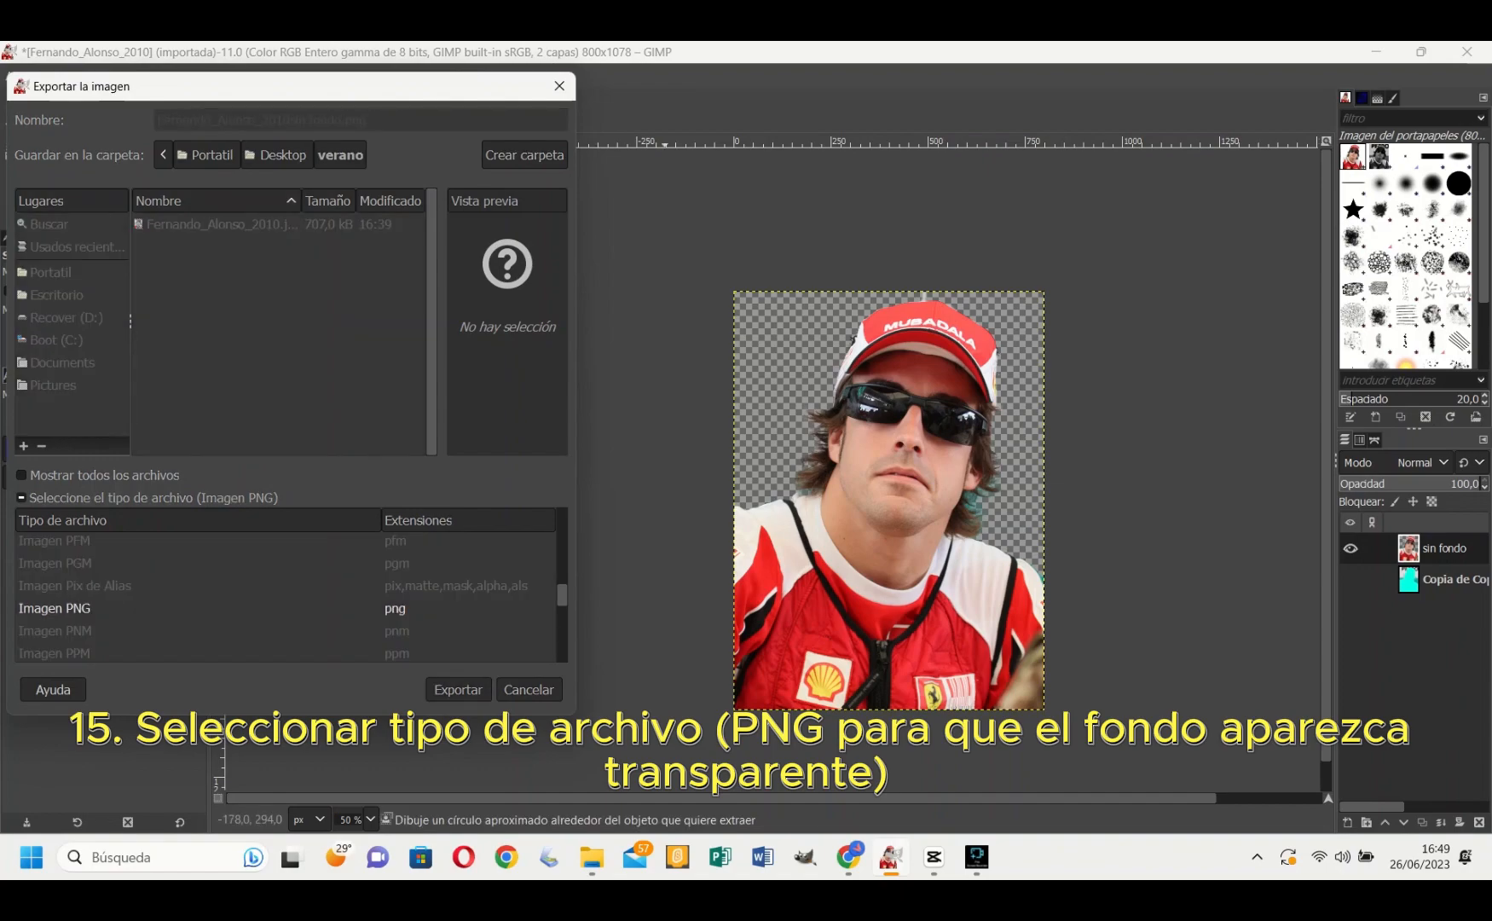
key(Return)
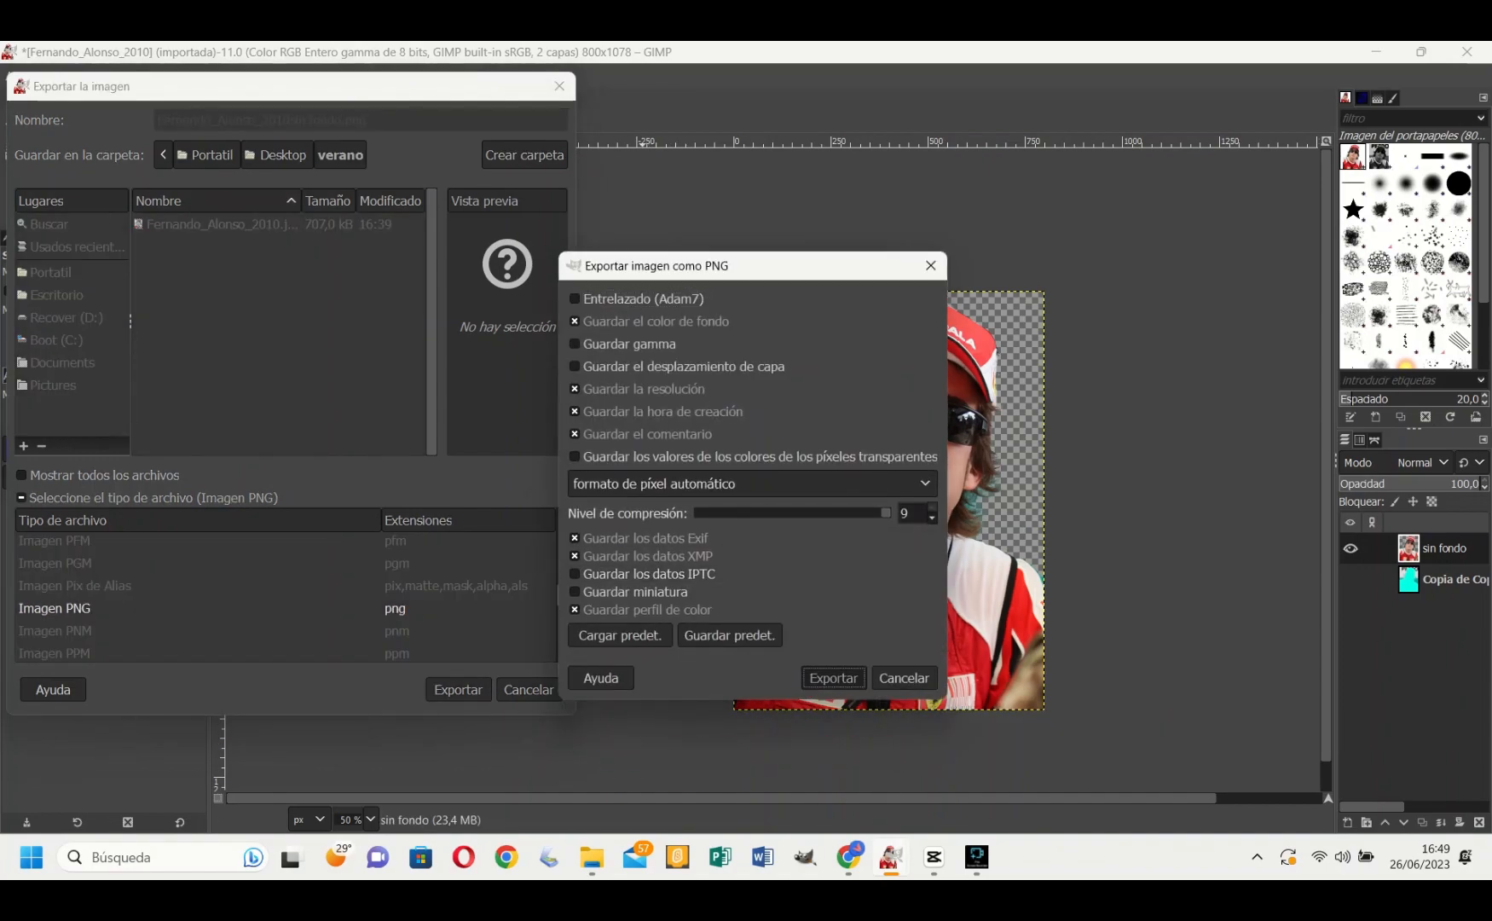